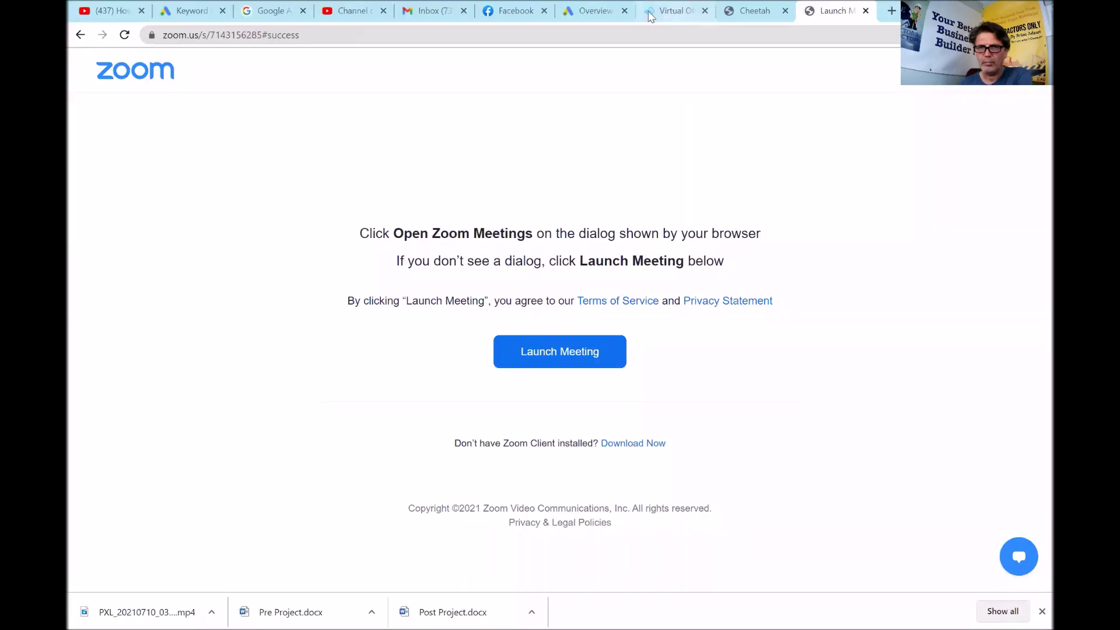
- Switch from the Zoom launch page to the Google Ads overview for campaign '1st ad'
{"action": "left_click", "coordinate": [603, 12]}
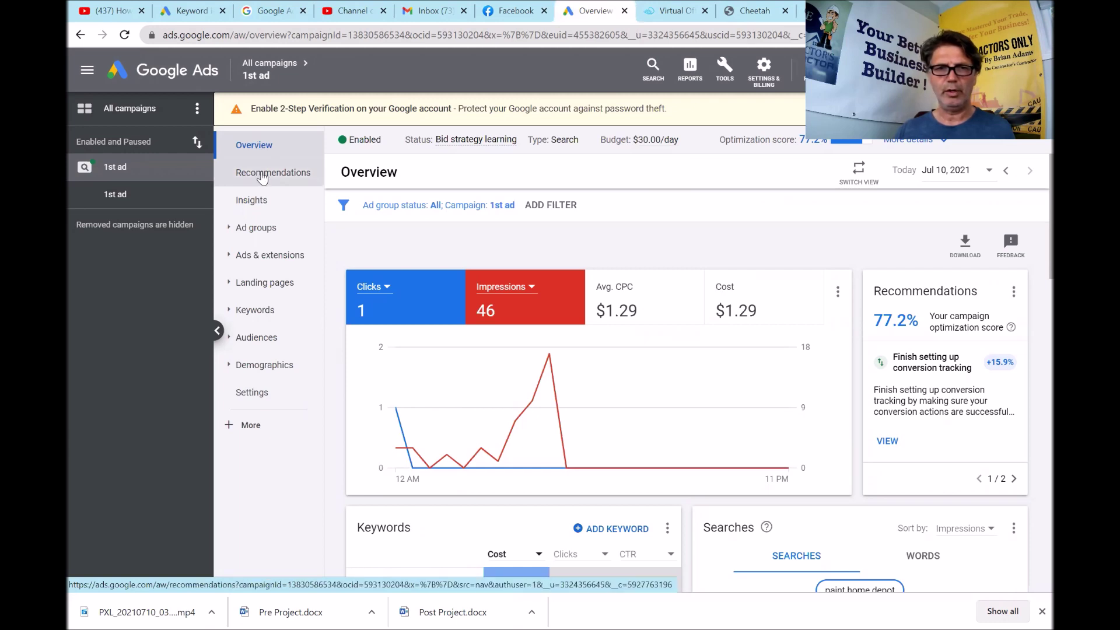
- Toggle to the simplified summary view and back to the detailed overview with today's charts
{"action": "left_click", "coordinate": [272, 173]}
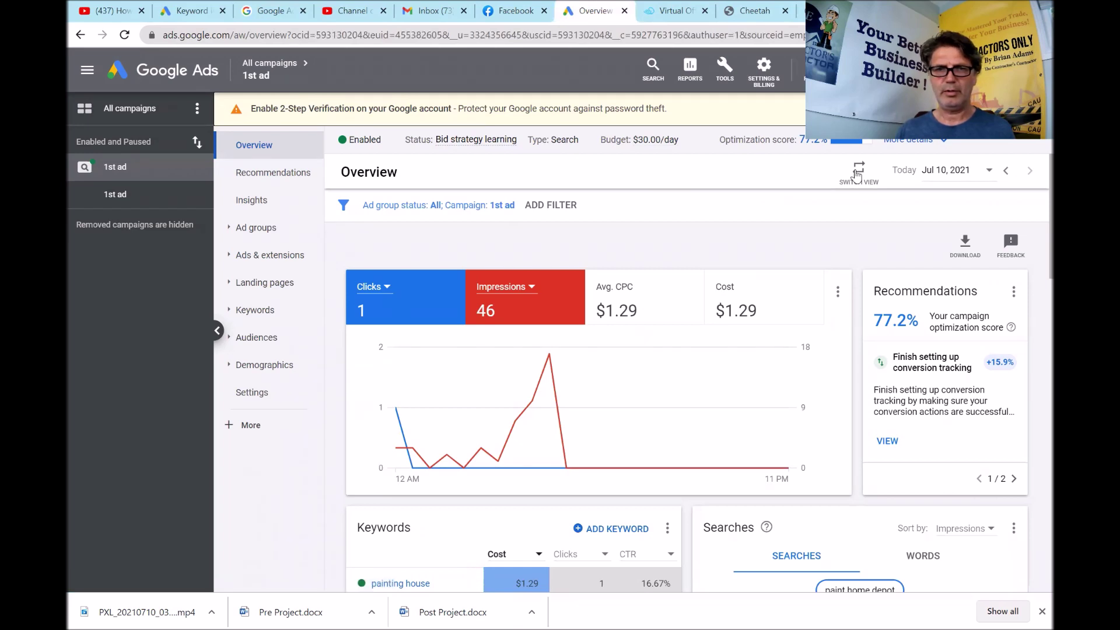
{"action": "left_click", "coordinate": [857, 175]}
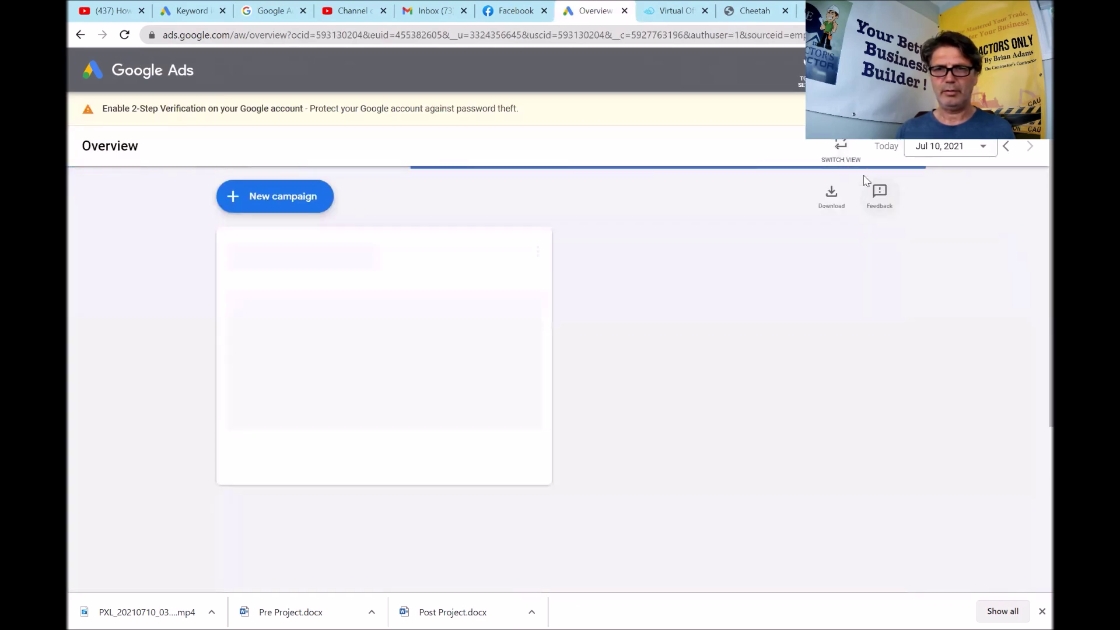
{"action": "left_click", "coordinate": [841, 148]}
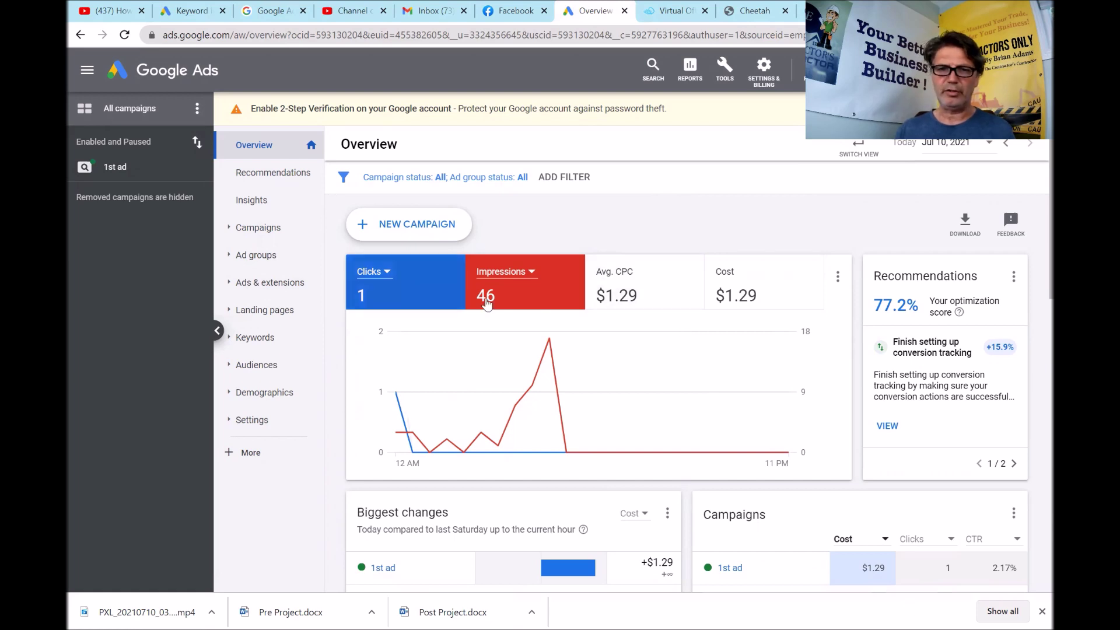
{"action": "mouse_move", "coordinate": [653, 394]}
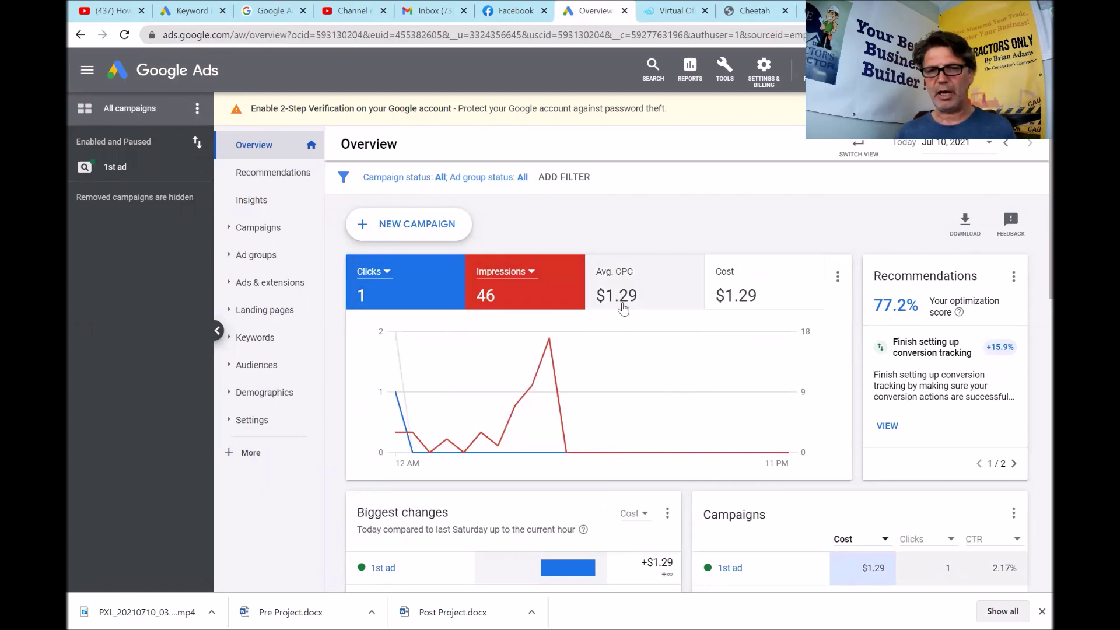
{"action": "mouse_move", "coordinate": [652, 368]}
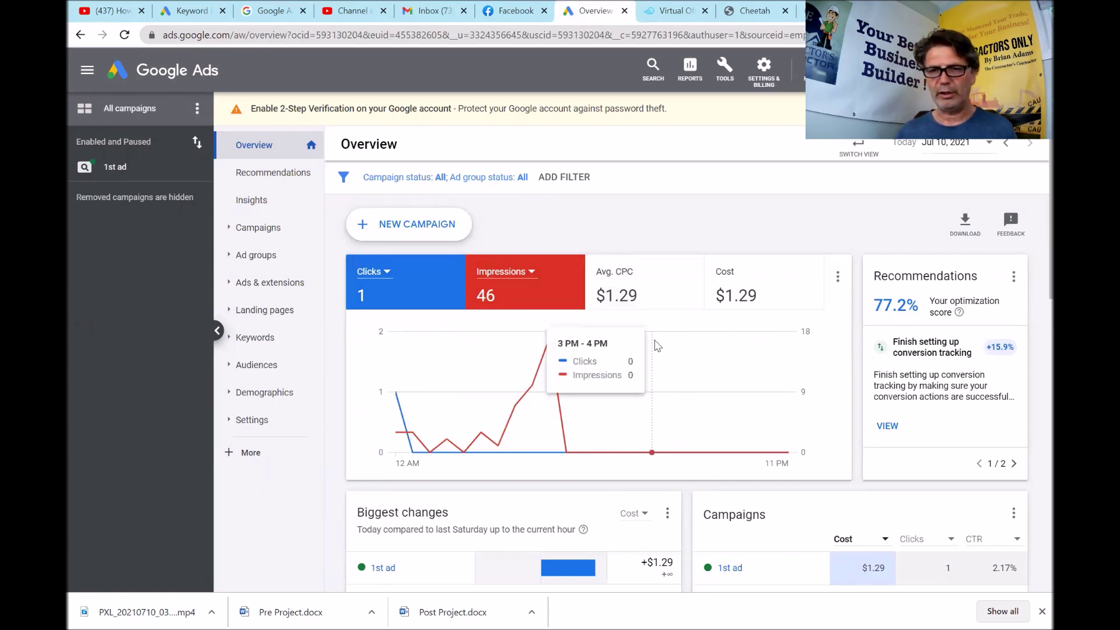
{"action": "scroll", "coordinate": [655, 344], "scroll_direction": "down", "scroll_amount": 2}
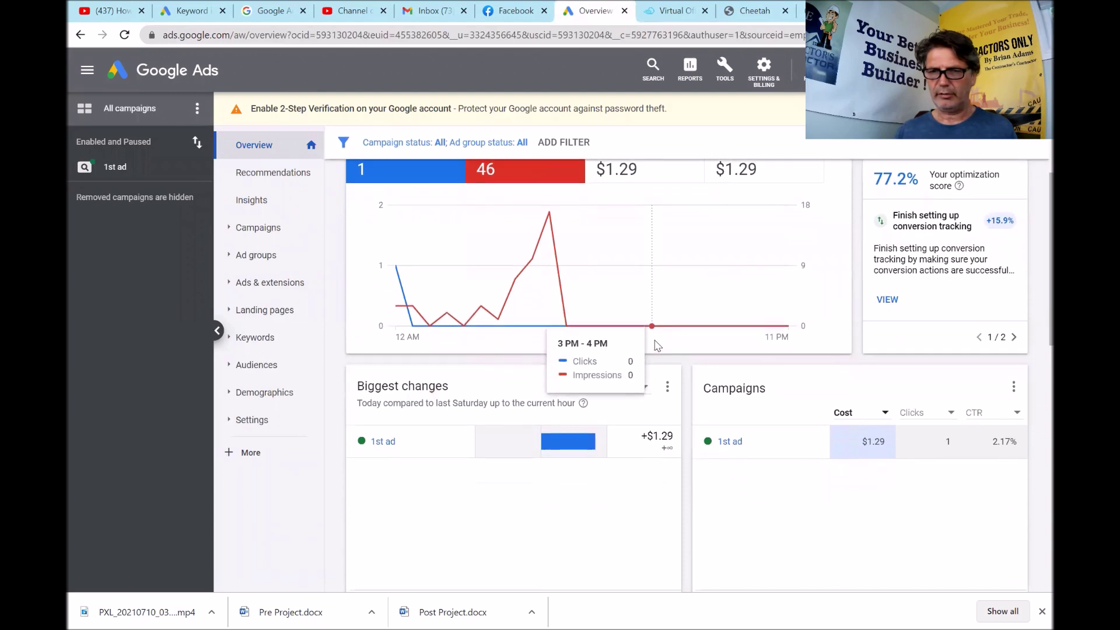
{"action": "scroll", "coordinate": [655, 345], "scroll_direction": "down", "scroll_amount": 3}
{"action": "scroll", "coordinate": [655, 345], "scroll_direction": "down", "scroll_amount": 2}
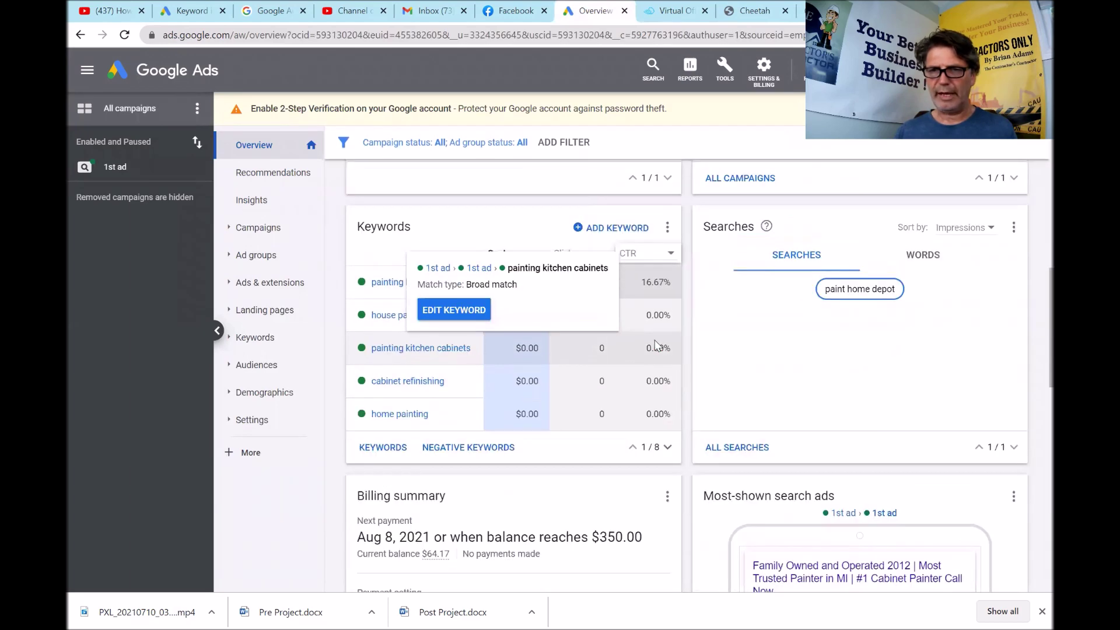
{"action": "scroll", "coordinate": [656, 344], "scroll_direction": "up", "scroll_amount": 1}
{"action": "scroll", "coordinate": [846, 431], "scroll_direction": "up", "scroll_amount": 1}
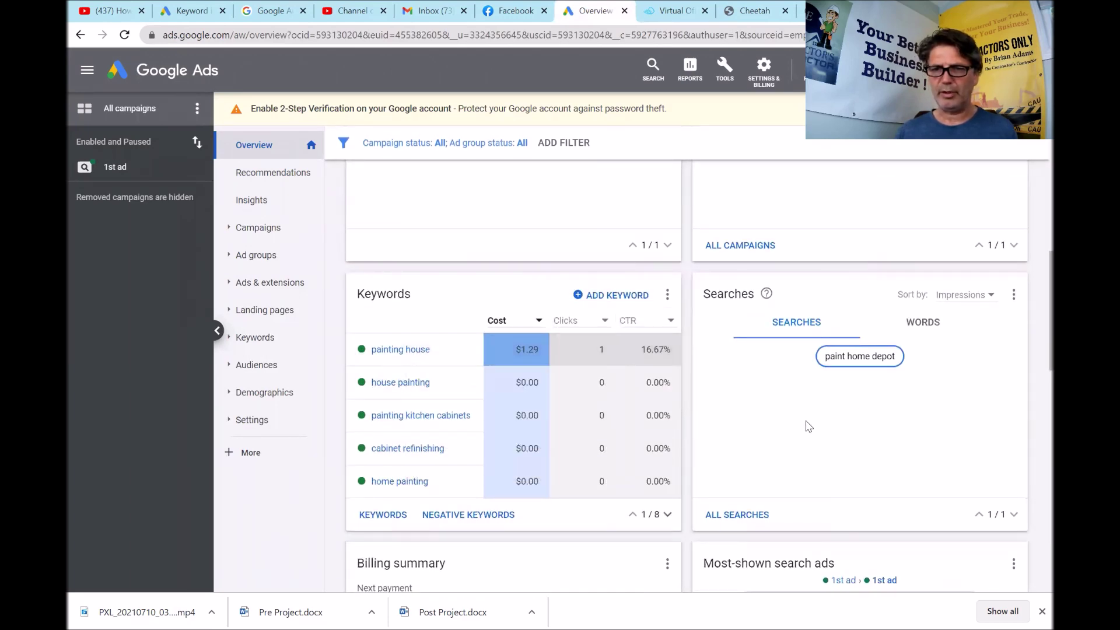
{"action": "left_click", "coordinate": [879, 371]}
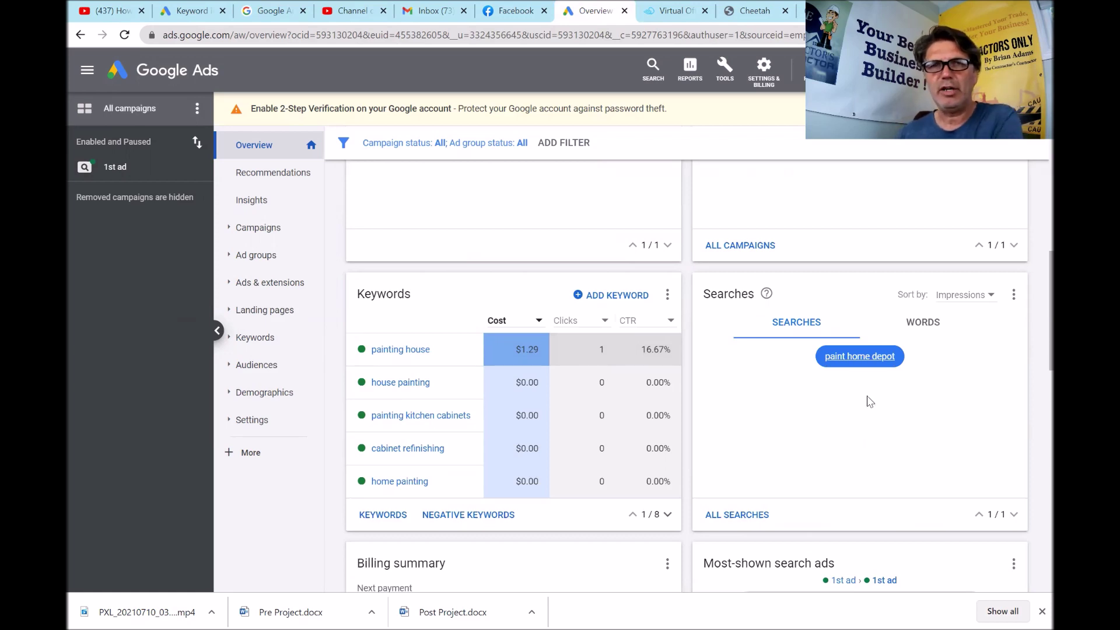
{"action": "left_click", "coordinate": [870, 401]}
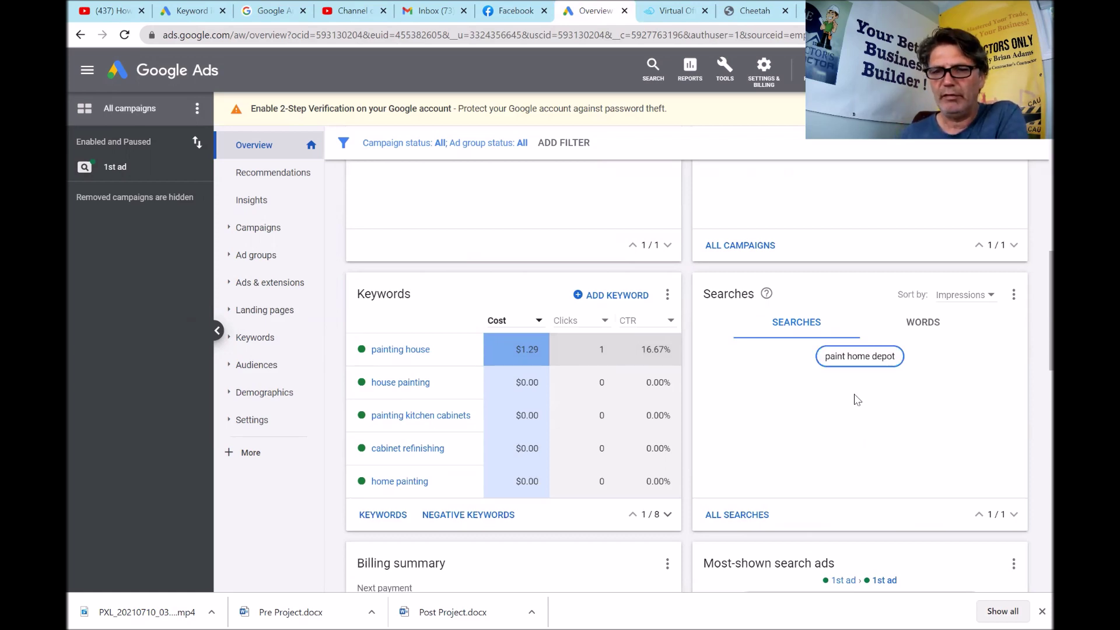
{"action": "left_click", "coordinate": [832, 369]}
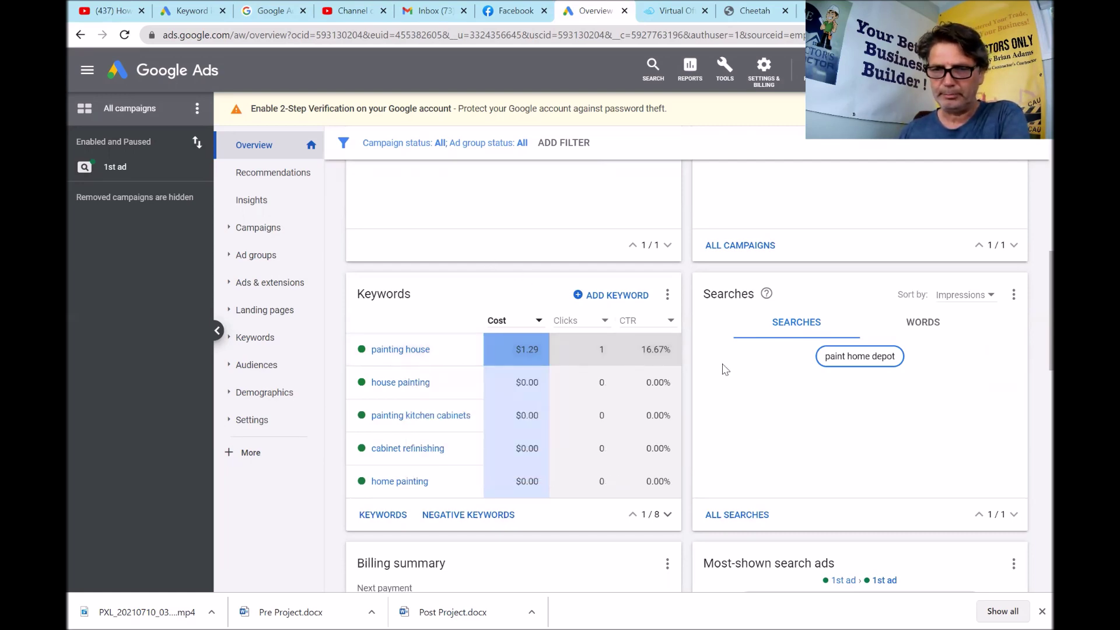
{"action": "scroll", "coordinate": [723, 369], "scroll_direction": "down", "scroll_amount": 3}
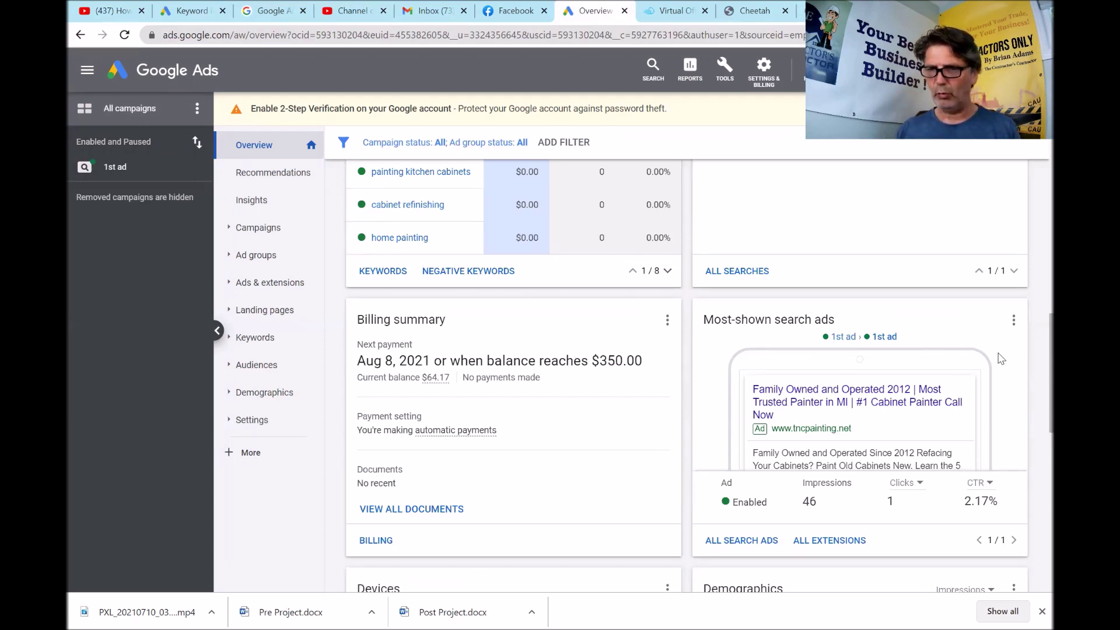
{"action": "scroll", "coordinate": [1008, 403], "scroll_direction": "down", "scroll_amount": 1}
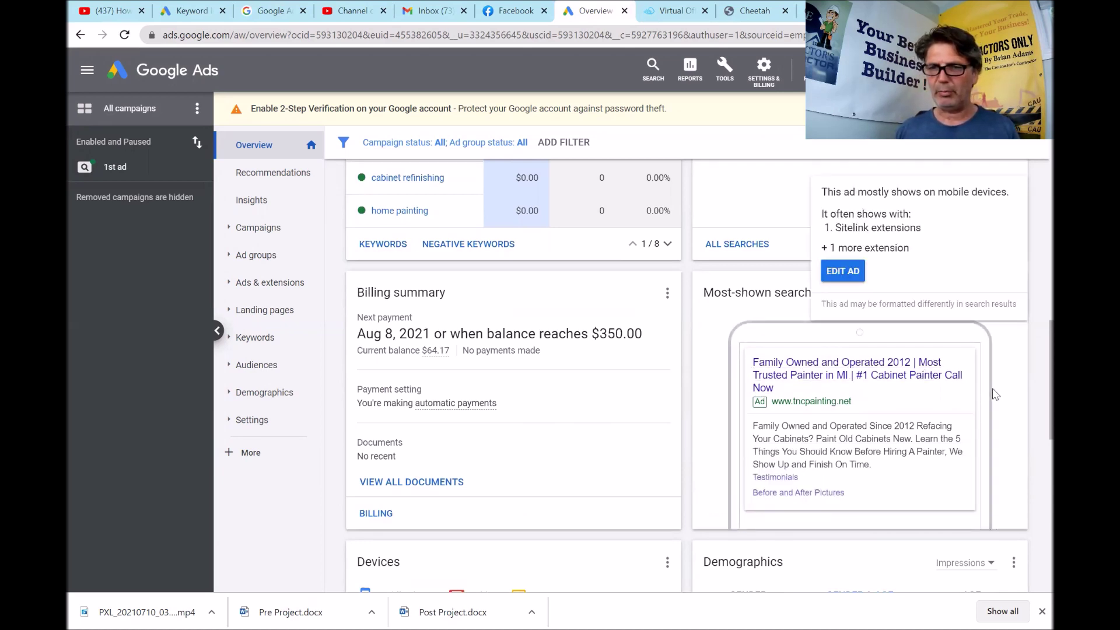
{"action": "mouse_move", "coordinate": [857, 401]}
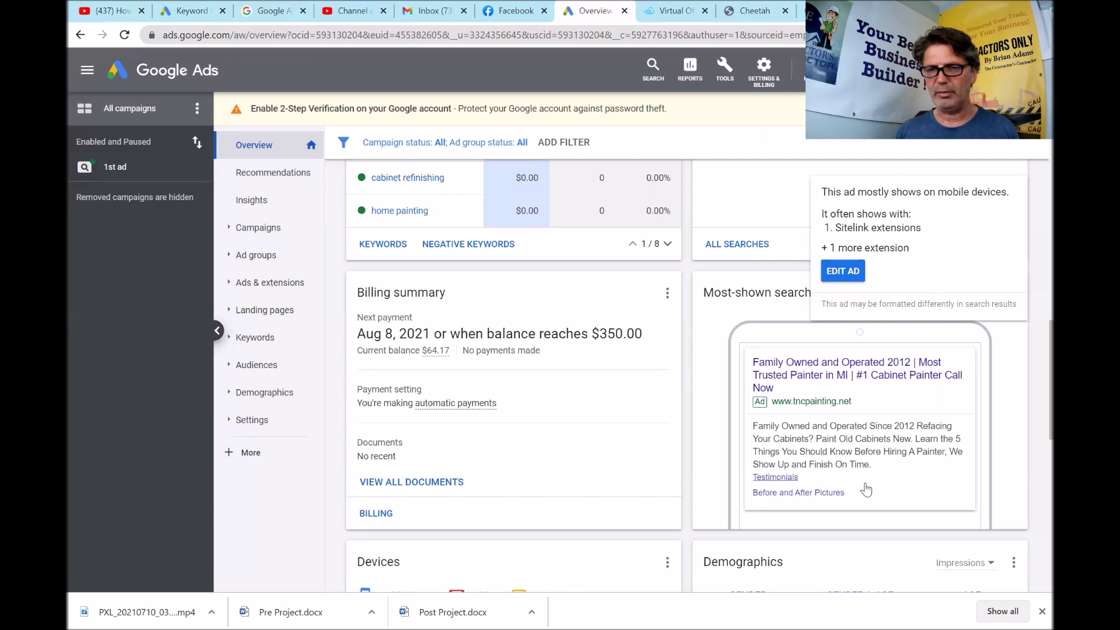
{"action": "scroll", "coordinate": [875, 486], "scroll_direction": "down", "scroll_amount": 1}
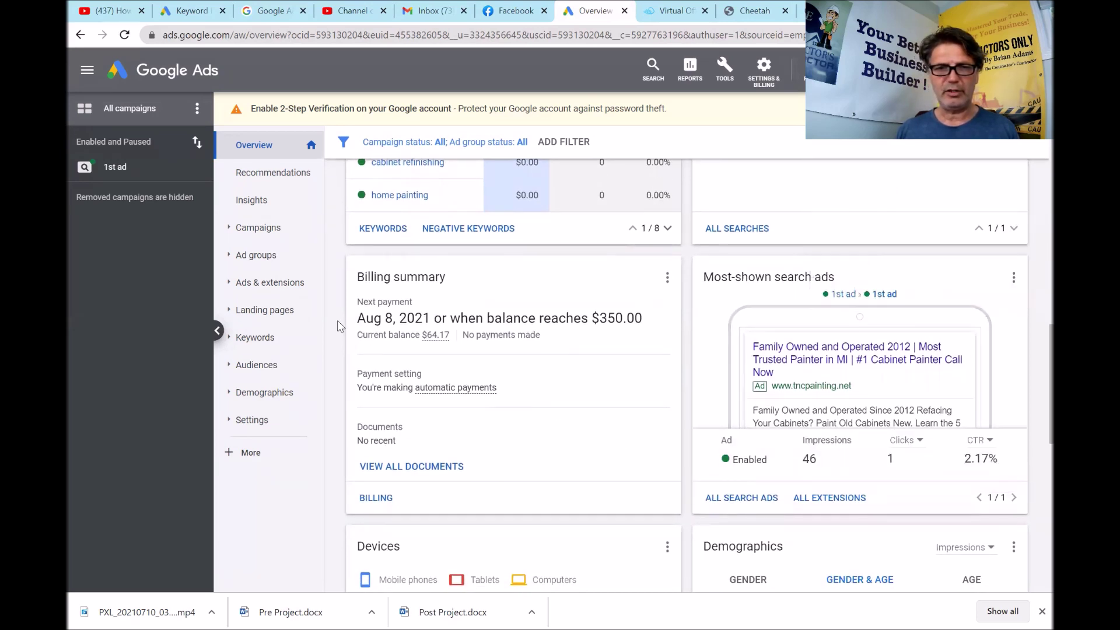
- Show the Ads list with the single responsive search ad for '1st ad'
{"action": "left_click", "coordinate": [265, 283]}
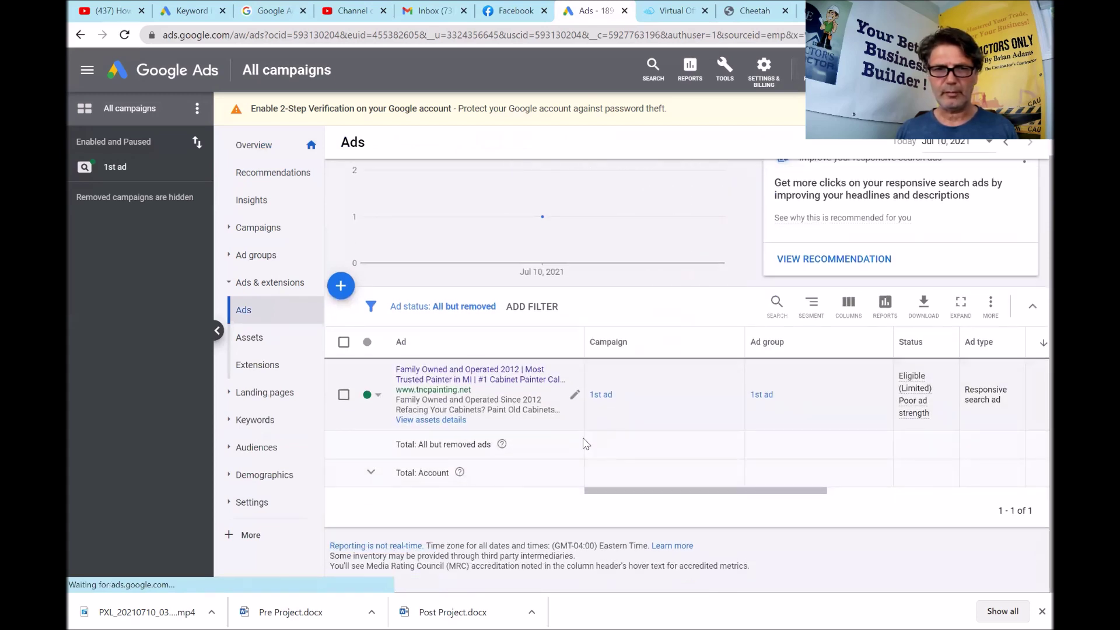
- Review the Sitelink, Call and Location extension cards, then return to the all-campaigns overview
{"action": "left_click", "coordinate": [262, 367]}
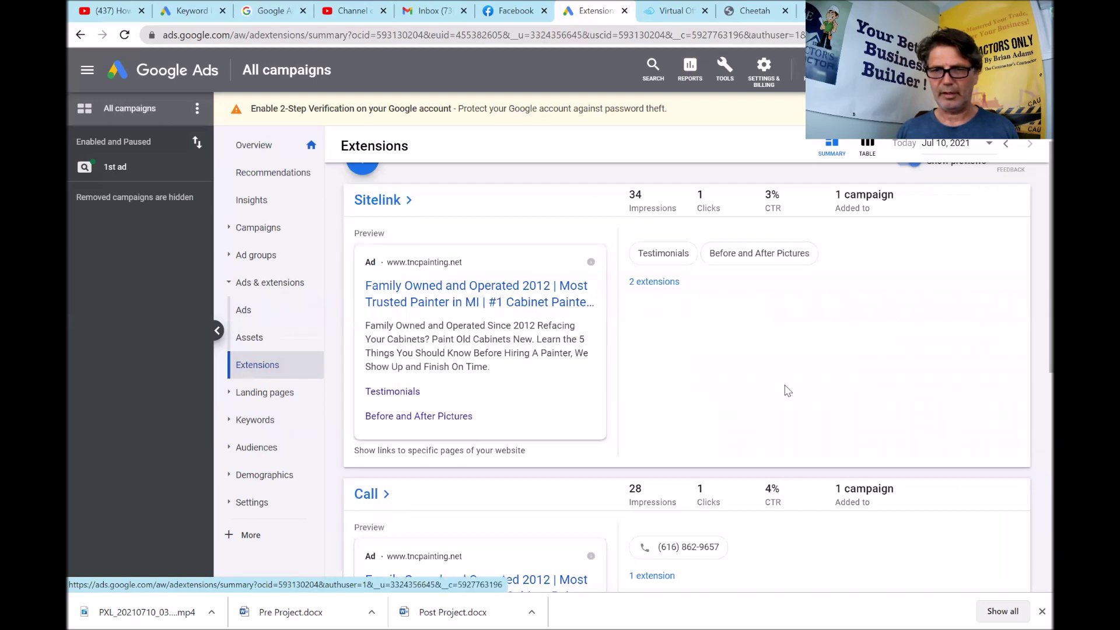
{"action": "scroll", "coordinate": [786, 390], "scroll_direction": "down", "scroll_amount": 2}
{"action": "scroll", "coordinate": [786, 390], "scroll_direction": "down", "scroll_amount": 1}
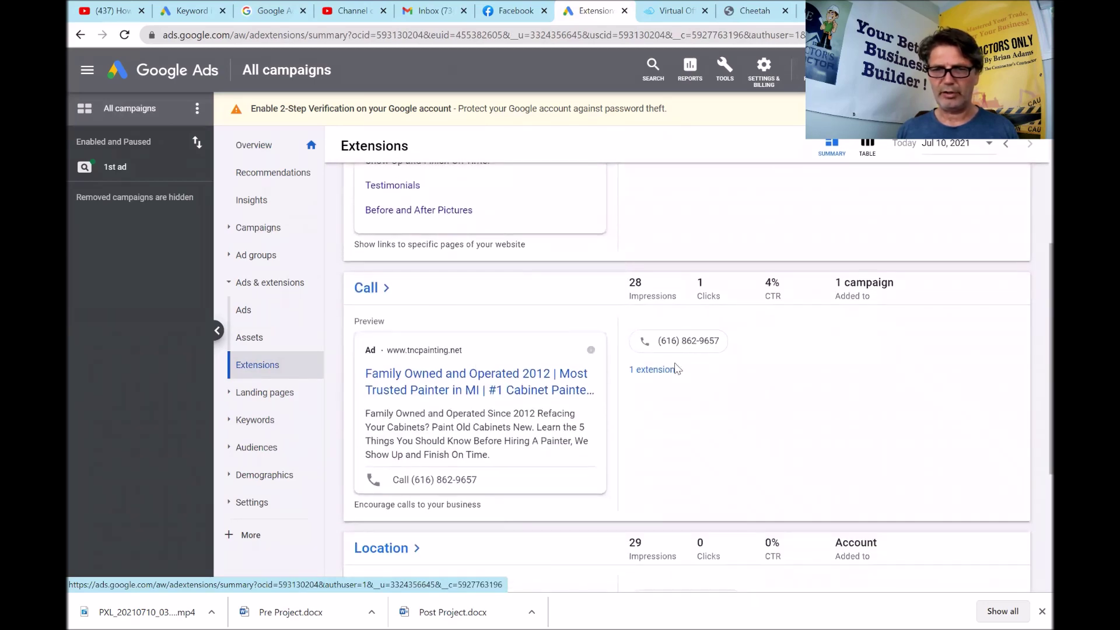
{"action": "scroll", "coordinate": [715, 429], "scroll_direction": "down", "scroll_amount": 2}
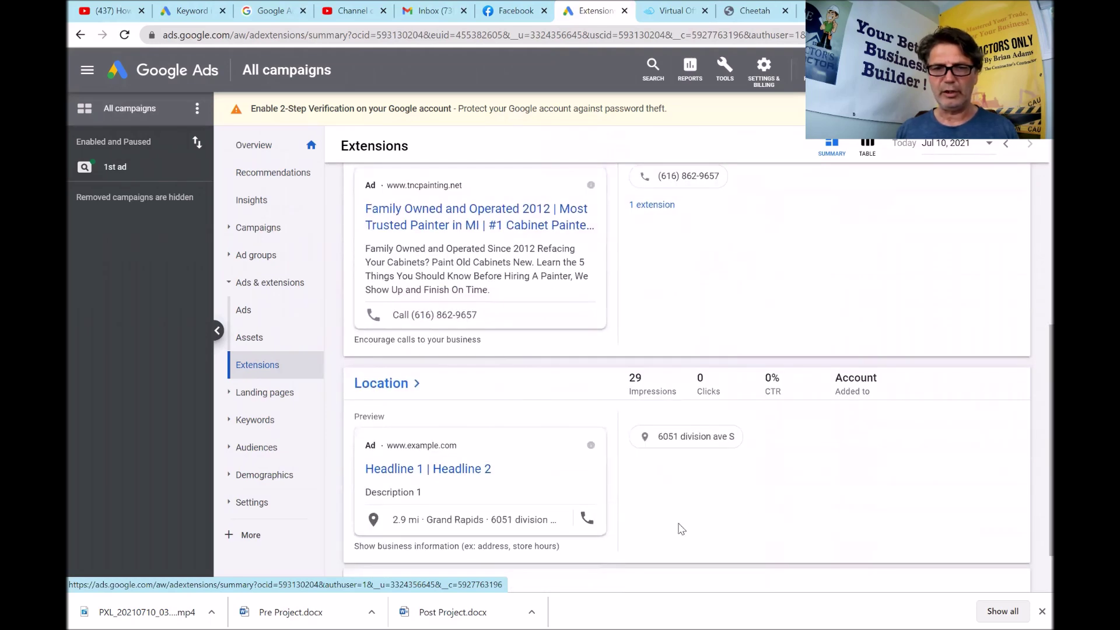
{"action": "scroll", "coordinate": [669, 498], "scroll_direction": "down", "scroll_amount": 1}
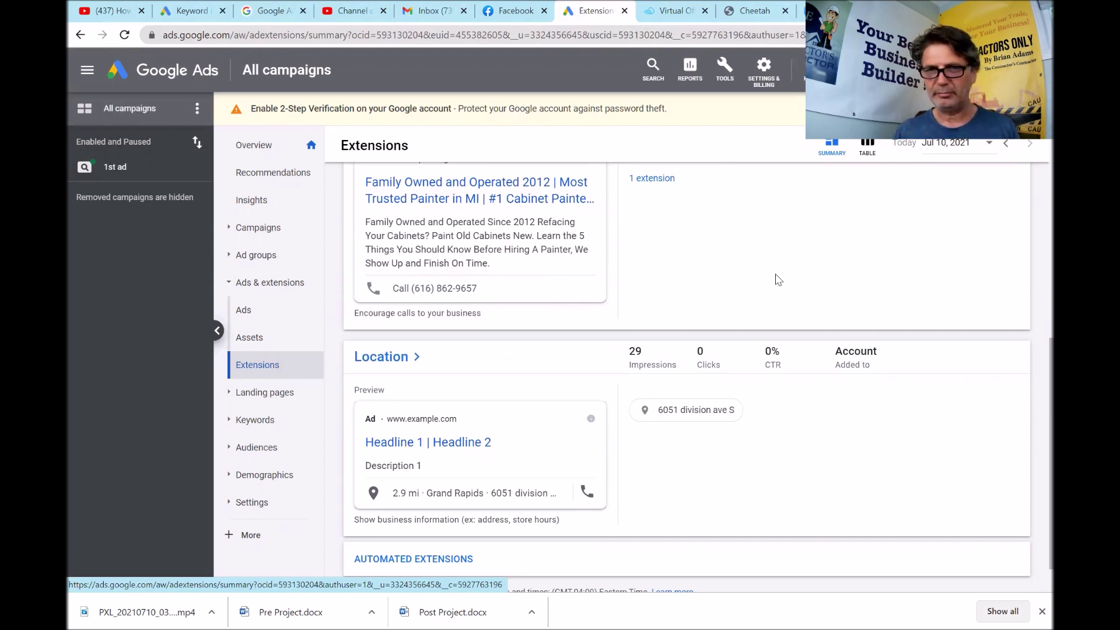
{"action": "scroll", "coordinate": [777, 280], "scroll_direction": "up", "scroll_amount": 2}
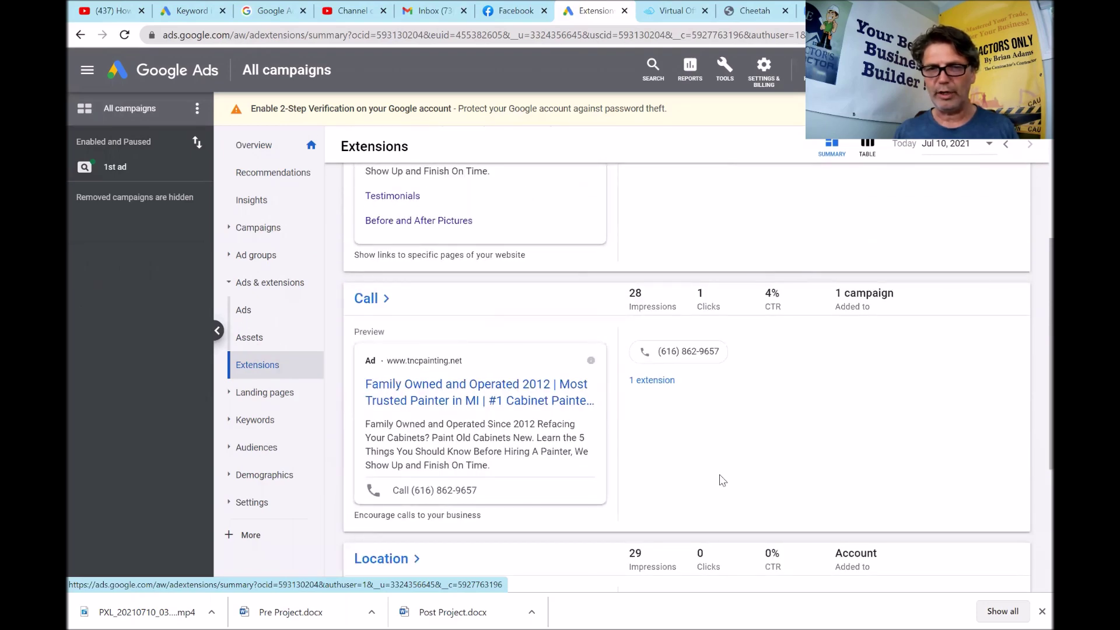
{"action": "scroll", "coordinate": [721, 479], "scroll_direction": "up", "scroll_amount": 3}
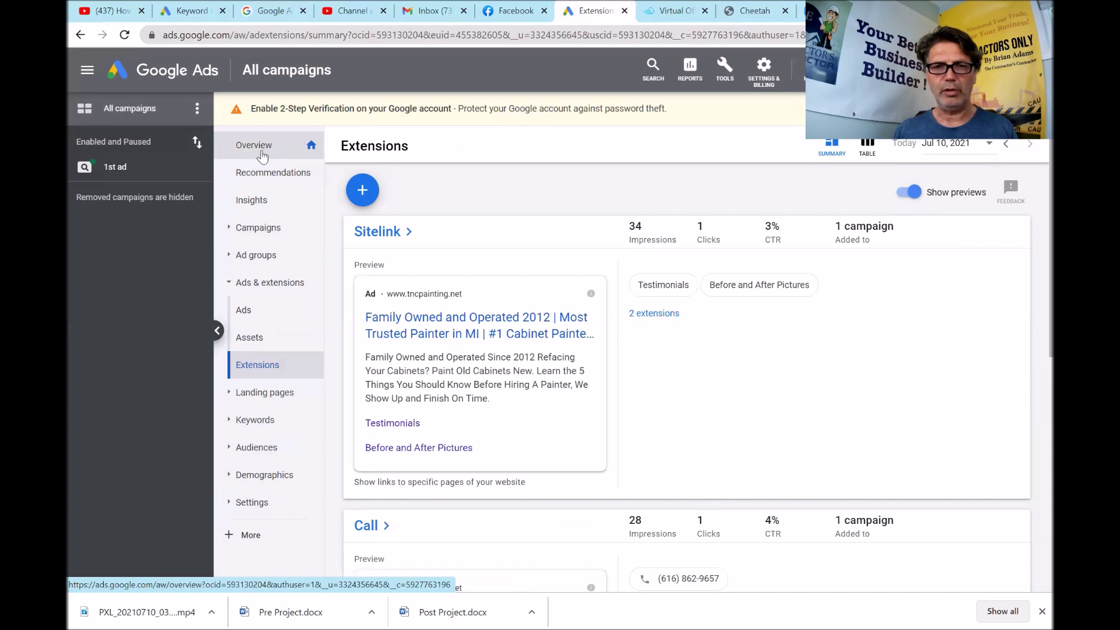
{"action": "left_click", "coordinate": [260, 155]}
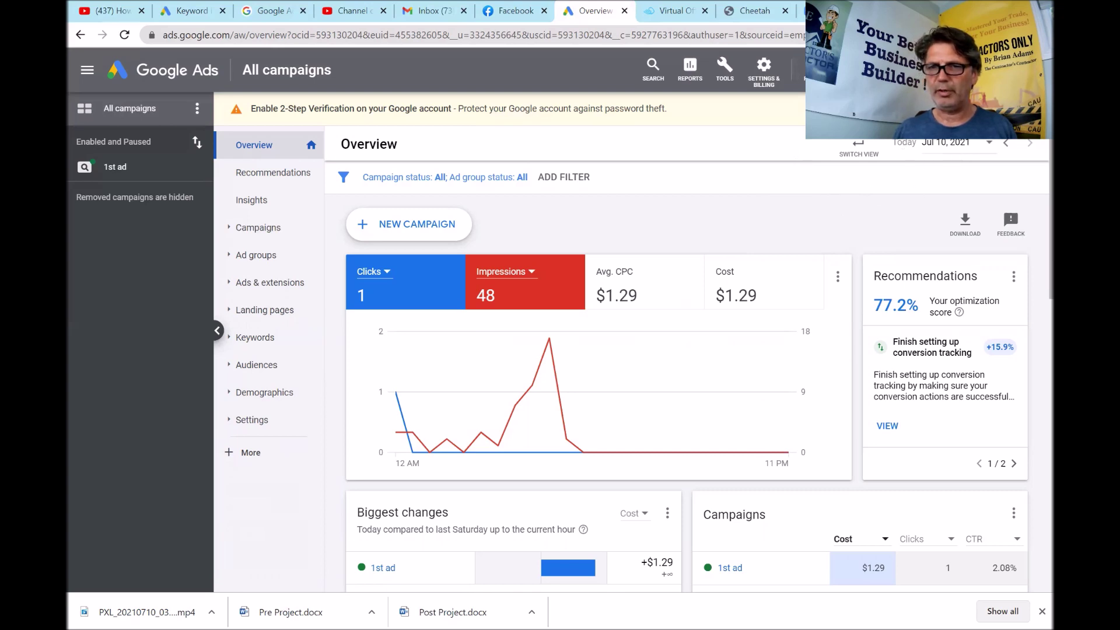
- Change the reporting date range from today to yesterday
{"action": "left_click", "coordinate": [987, 146]}
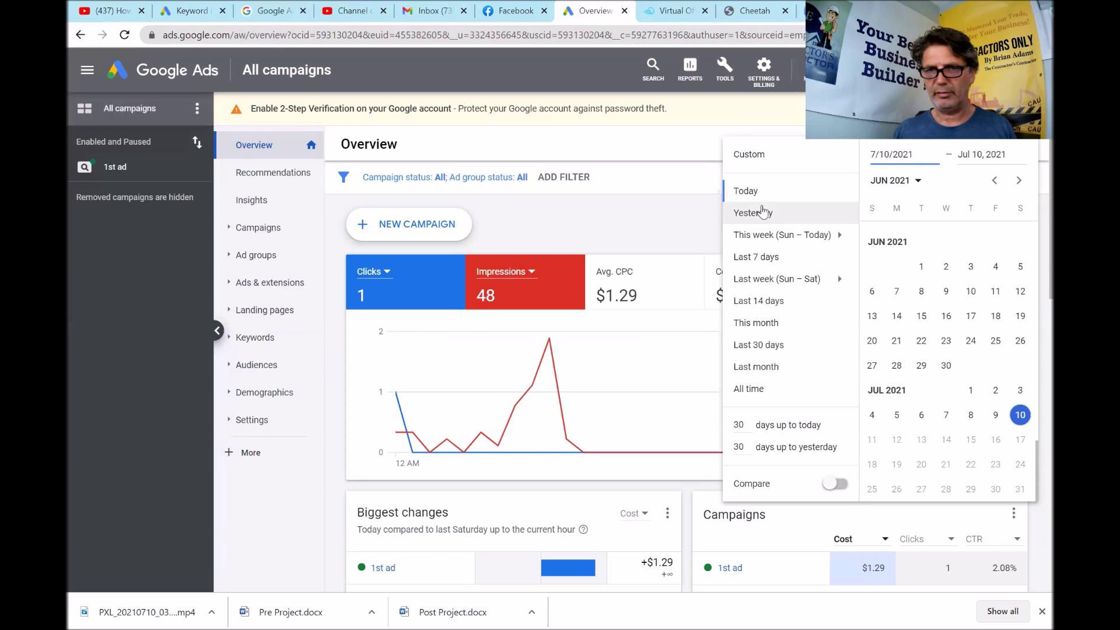
{"action": "left_click", "coordinate": [764, 210]}
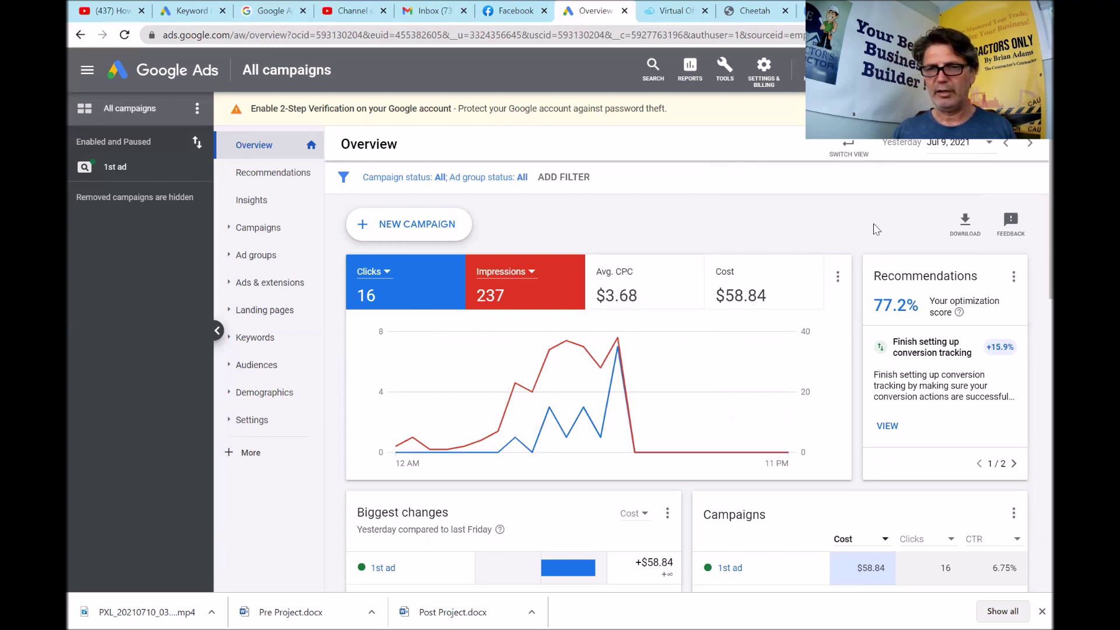
{"action": "scroll", "coordinate": [877, 229], "scroll_direction": "down", "scroll_amount": 2}
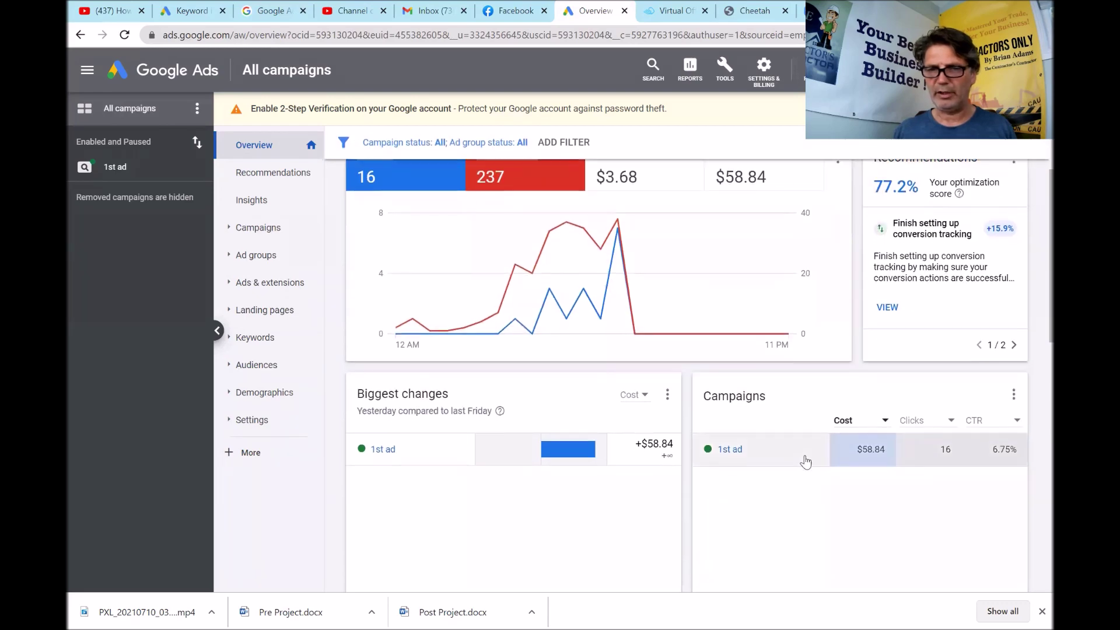
{"action": "scroll", "coordinate": [804, 456], "scroll_direction": "down", "scroll_amount": 1}
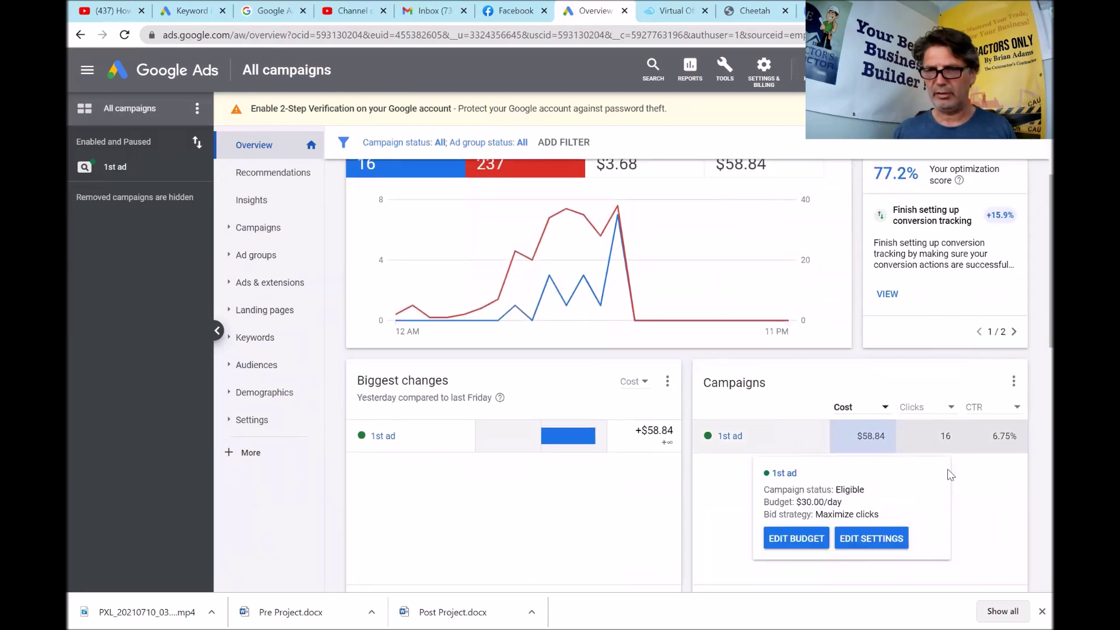
{"action": "scroll", "coordinate": [1023, 475], "scroll_direction": "down", "scroll_amount": 1}
{"action": "scroll", "coordinate": [1029, 450], "scroll_direction": "down", "scroll_amount": 1}
{"action": "scroll", "coordinate": [1029, 451], "scroll_direction": "down", "scroll_amount": 2}
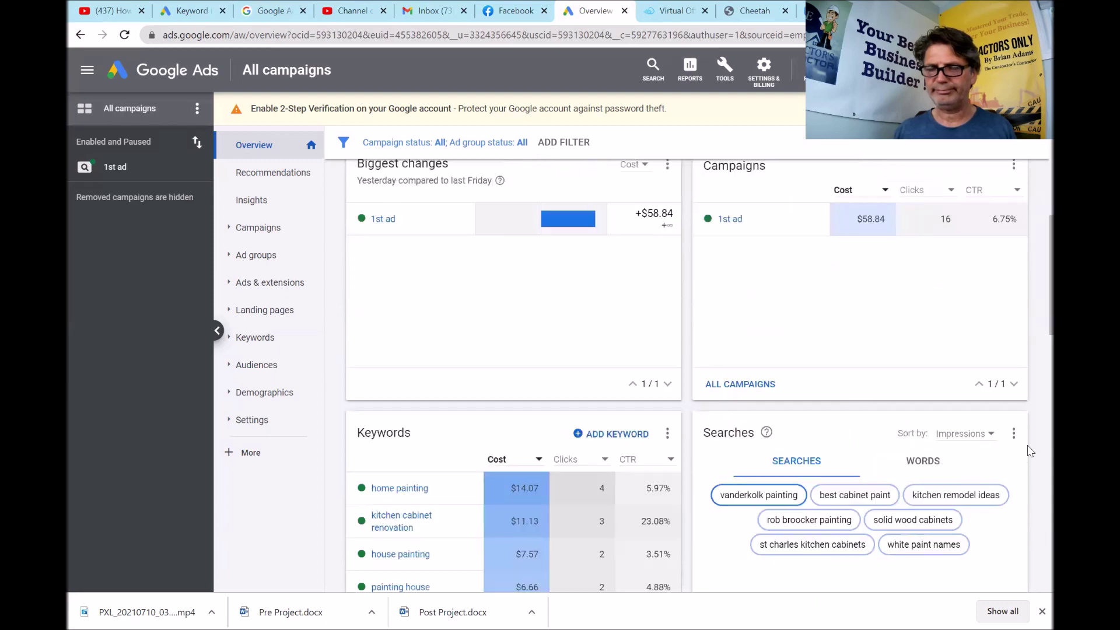
{"action": "scroll", "coordinate": [1030, 451], "scroll_direction": "down", "scroll_amount": 1}
{"action": "scroll", "coordinate": [1029, 451], "scroll_direction": "up", "scroll_amount": 1}
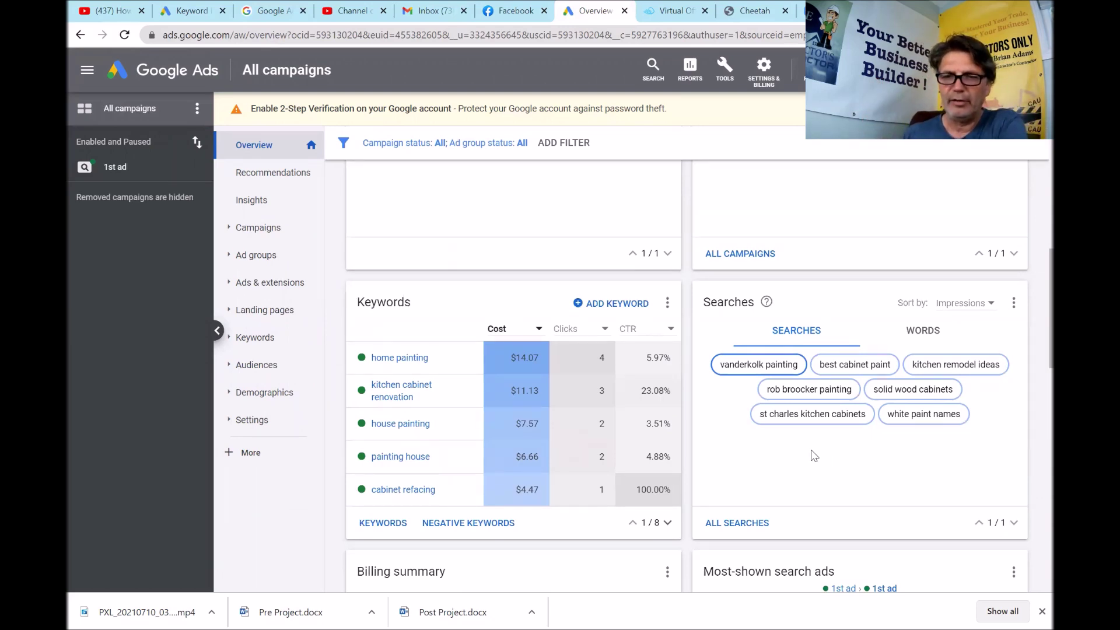
- Inspect the vanderkolk painting search term, then show the Search Keywords table with match types
{"action": "left_click", "coordinate": [739, 370]}
{"action": "left_click", "coordinate": [740, 371]}
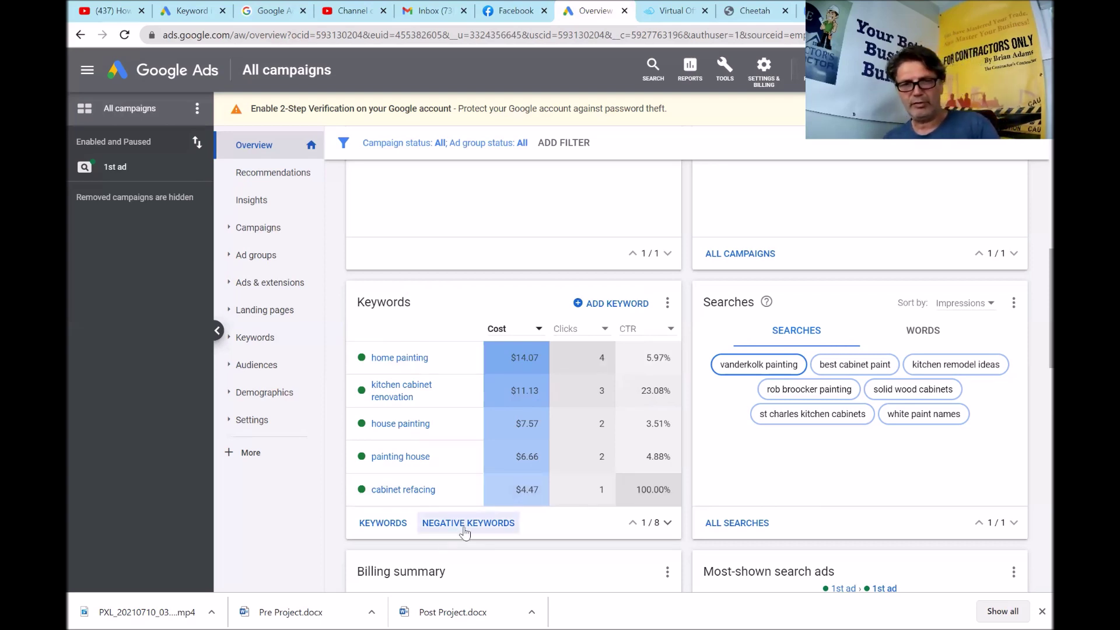
{"action": "left_click", "coordinate": [388, 529]}
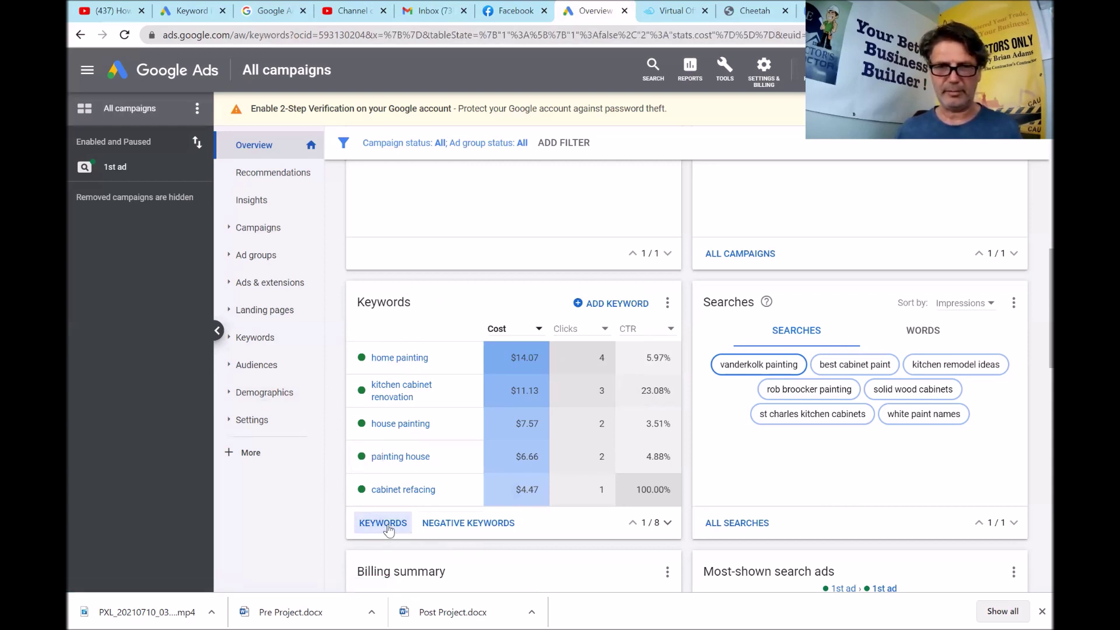
{"action": "left_click", "coordinate": [281, 342]}
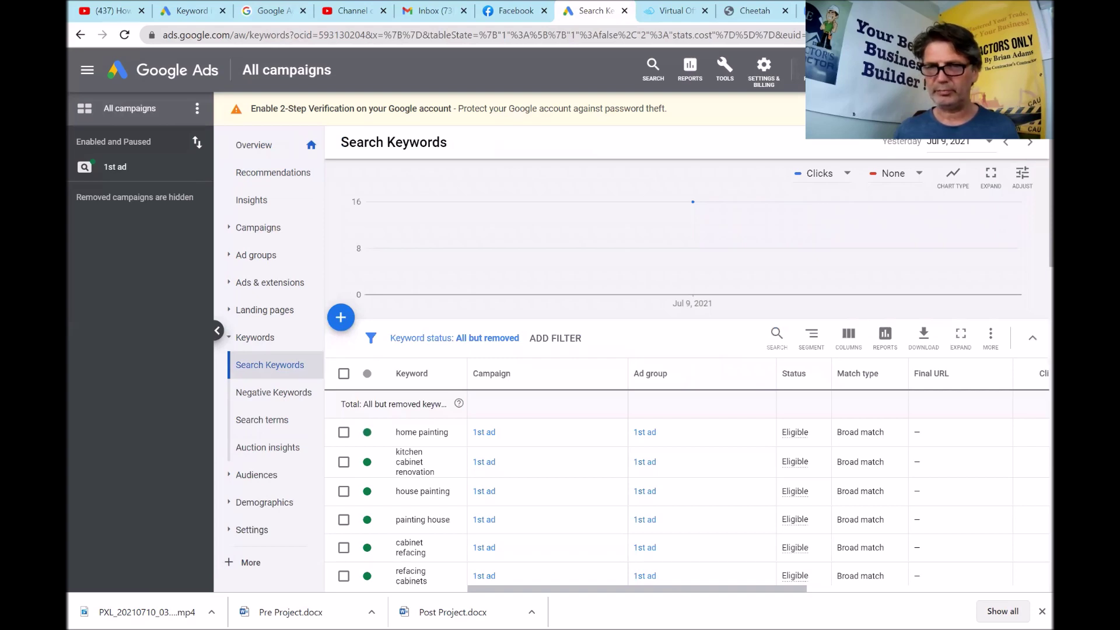
{"action": "scroll", "coordinate": [555, 399], "scroll_direction": "down", "scroll_amount": 1}
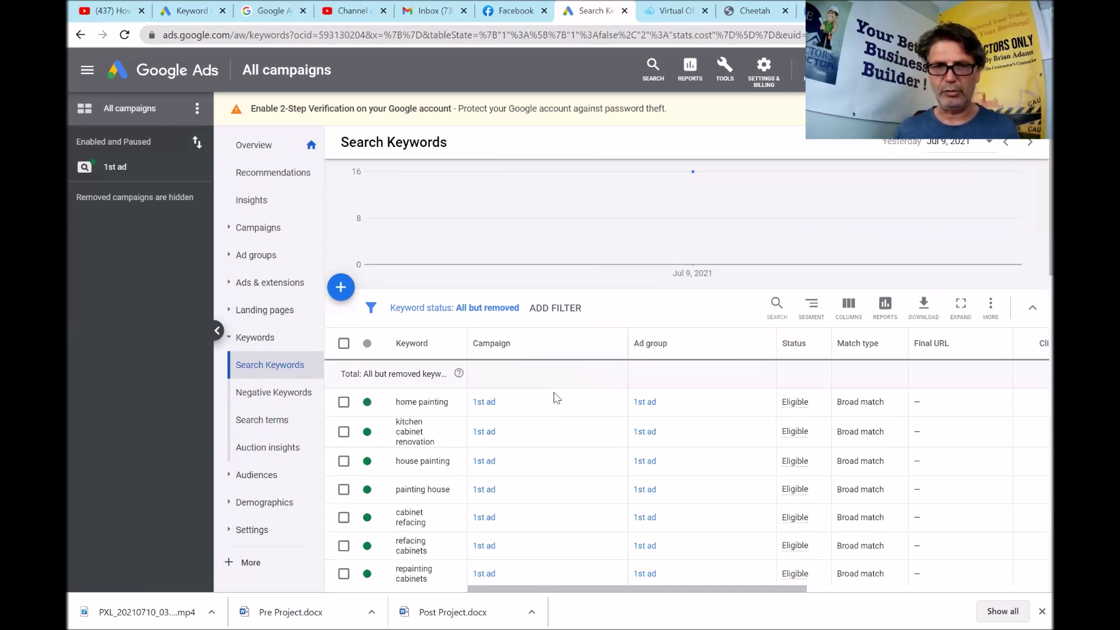
{"action": "scroll", "coordinate": [554, 399], "scroll_direction": "down", "scroll_amount": 2}
{"action": "scroll", "coordinate": [555, 398], "scroll_direction": "down", "scroll_amount": 2}
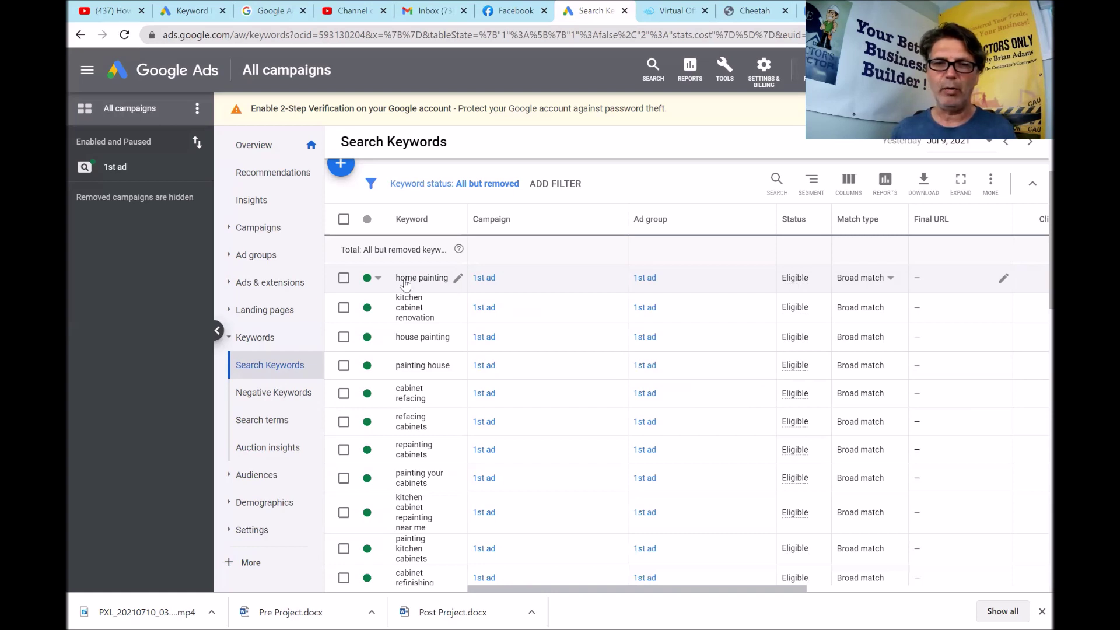
- Set the home painting keyword to Exact match and save it as [home painting]
{"action": "left_click", "coordinate": [379, 280]}
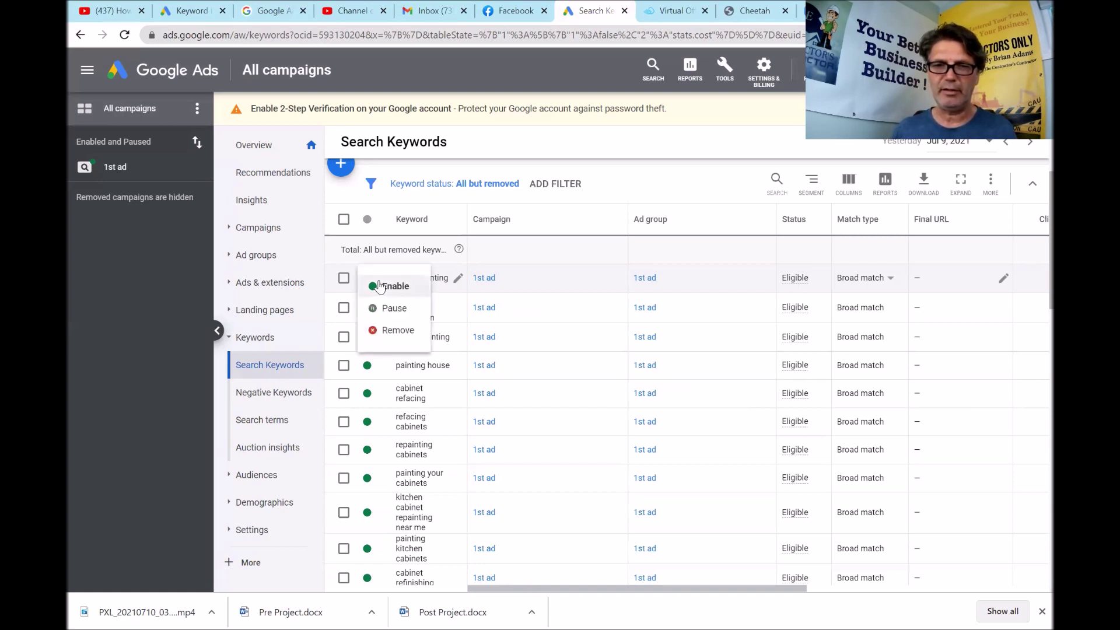
{"action": "left_click", "coordinate": [428, 286]}
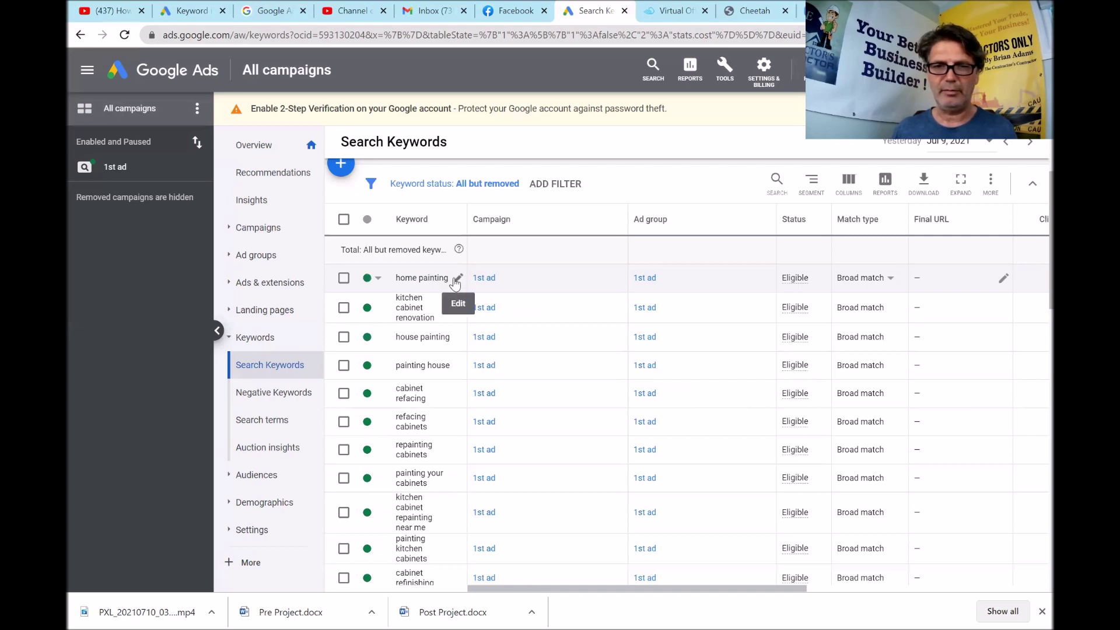
{"action": "left_click", "coordinate": [456, 278]}
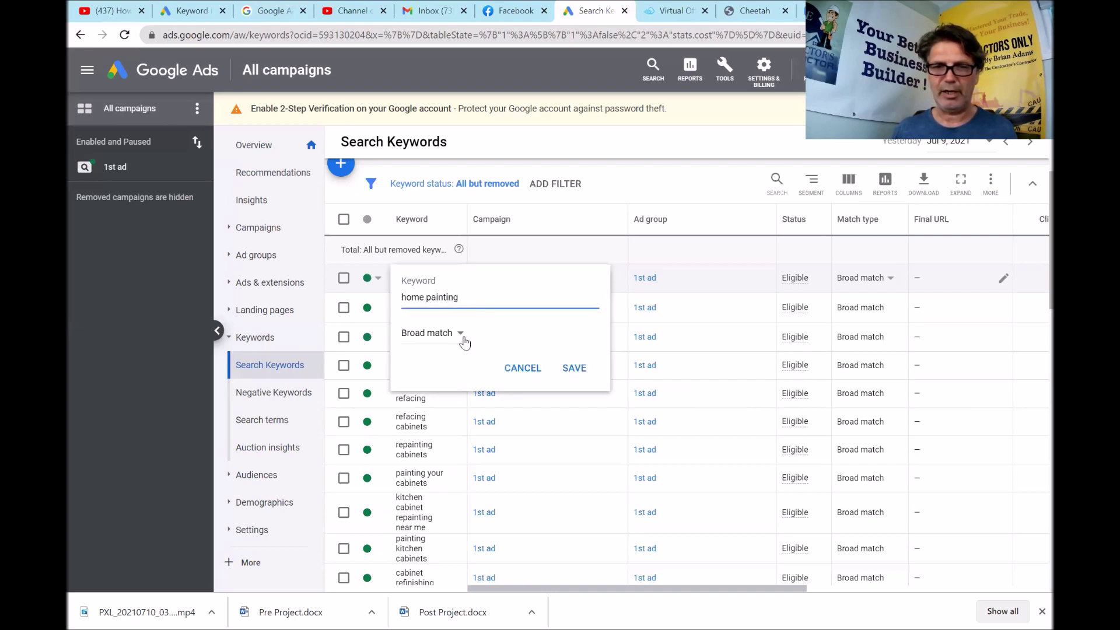
{"action": "left_click", "coordinate": [463, 339]}
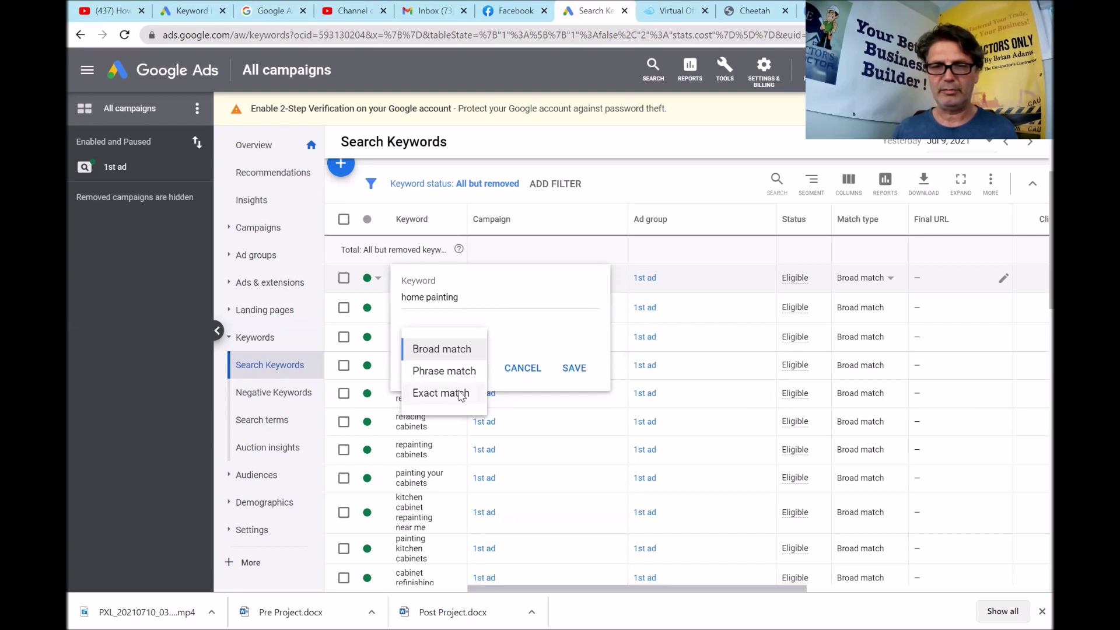
{"action": "left_click", "coordinate": [441, 393]}
{"action": "left_click", "coordinate": [575, 373]}
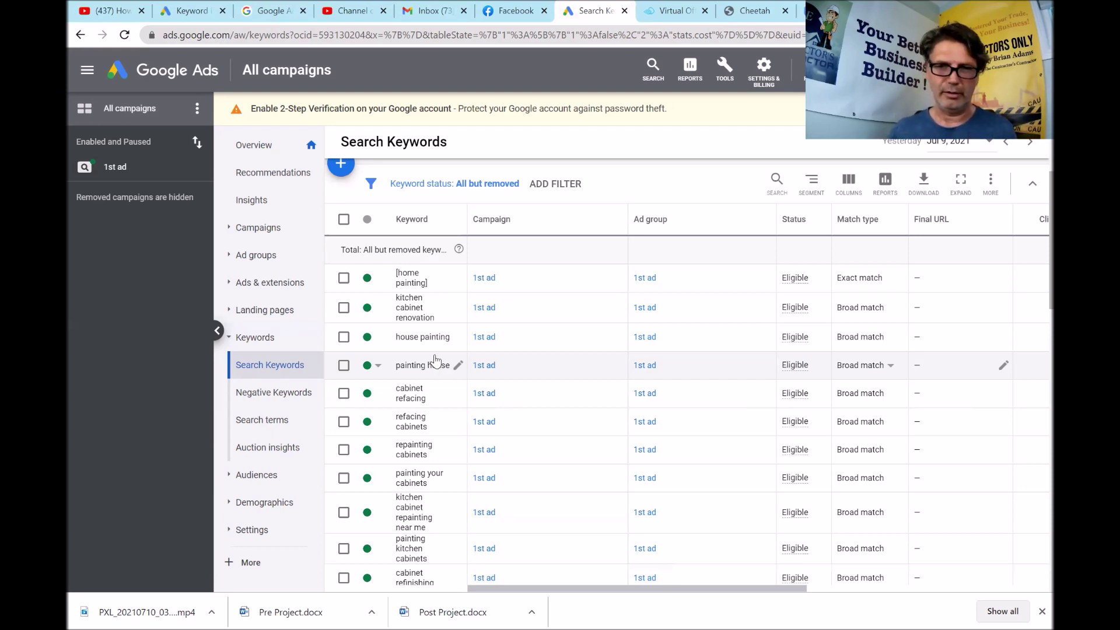
{"action": "mouse_move", "coordinate": [415, 308]}
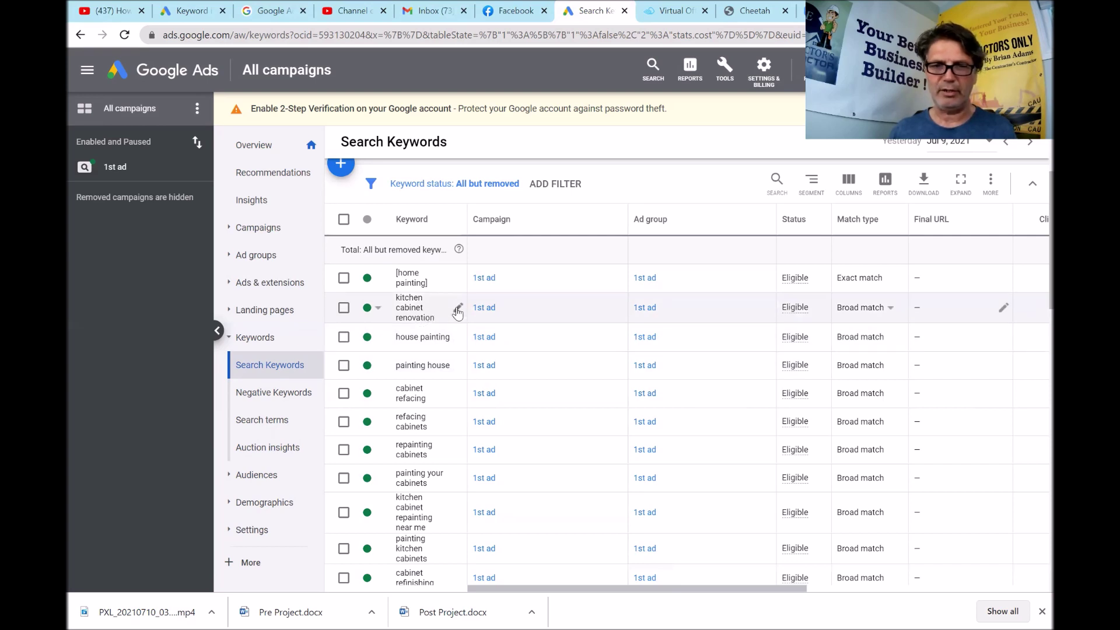
- Set the kitchen cabinet renovation keyword to Phrase match and save it
{"action": "left_click", "coordinate": [457, 308]}
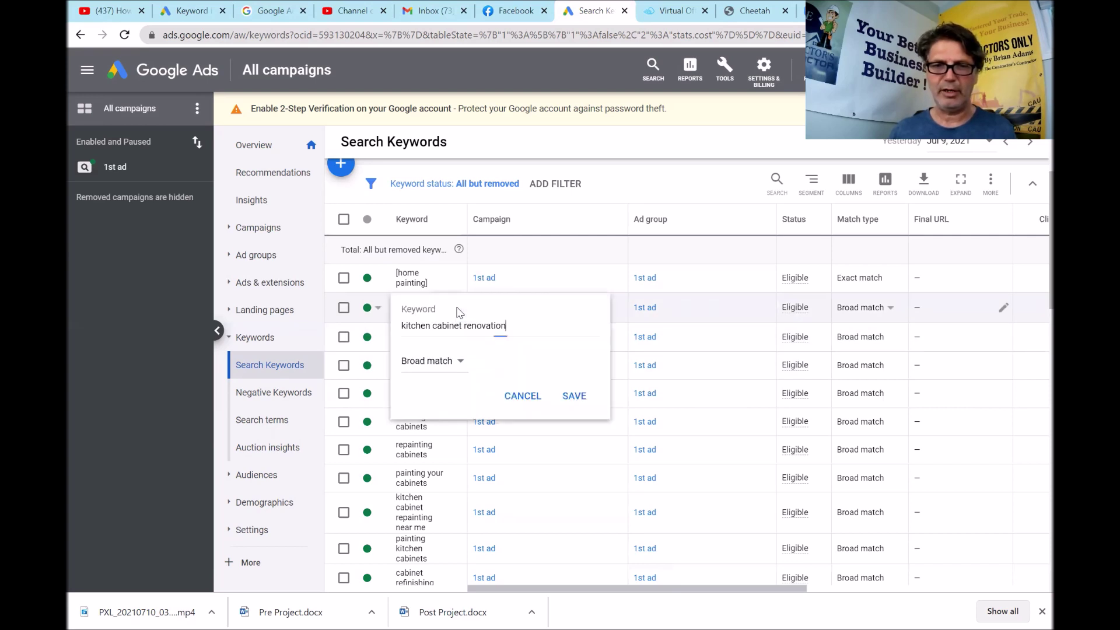
{"action": "left_click", "coordinate": [461, 362]}
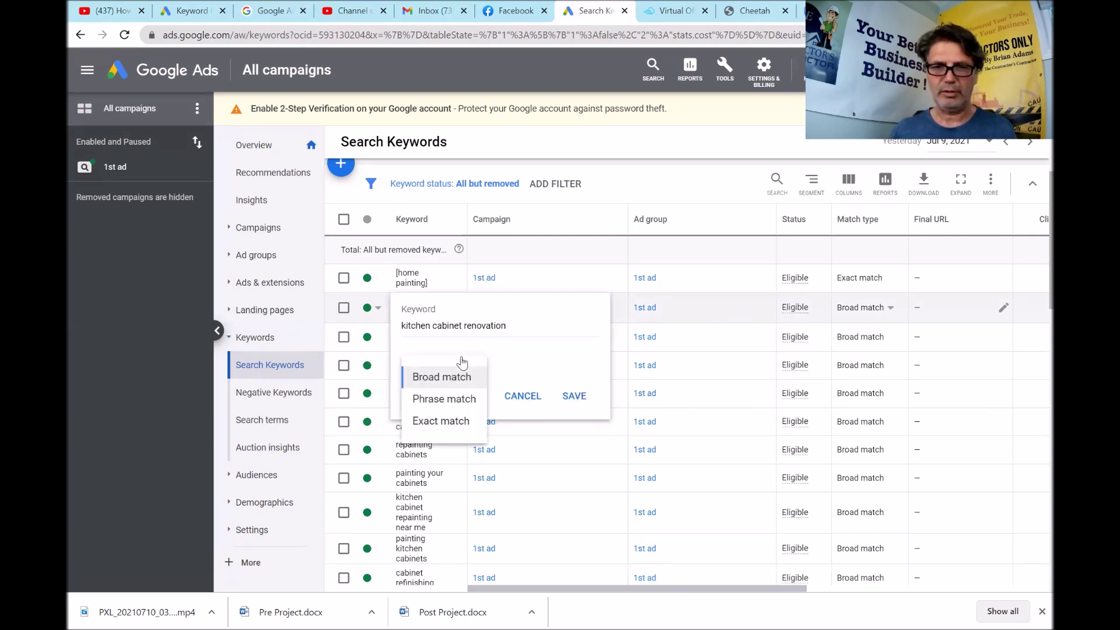
{"action": "left_click", "coordinate": [464, 400]}
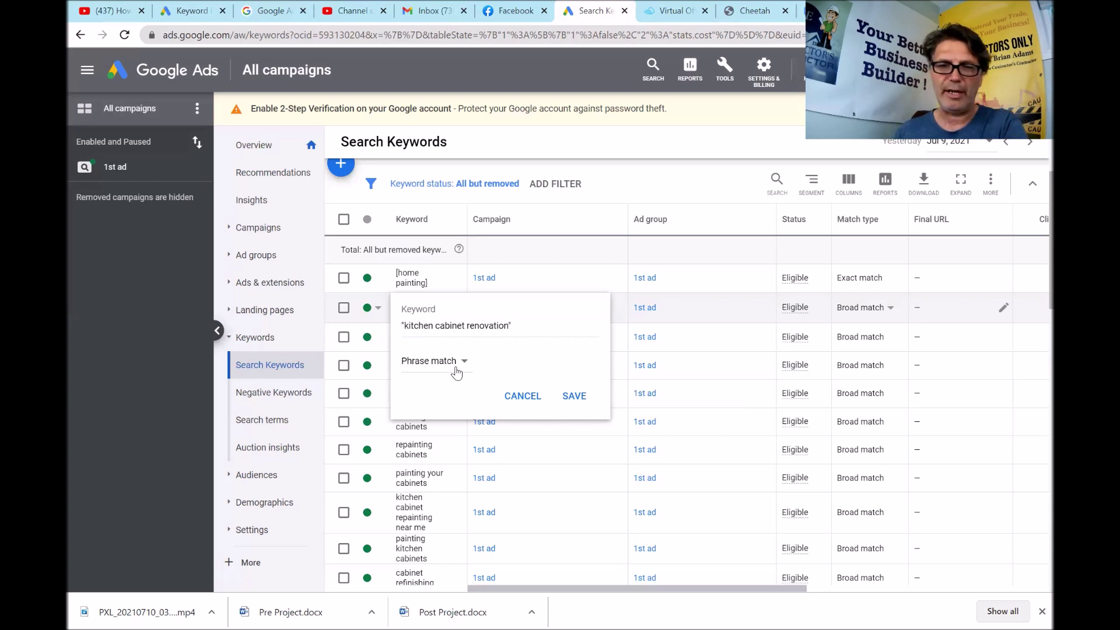
{"action": "left_click", "coordinate": [571, 396]}
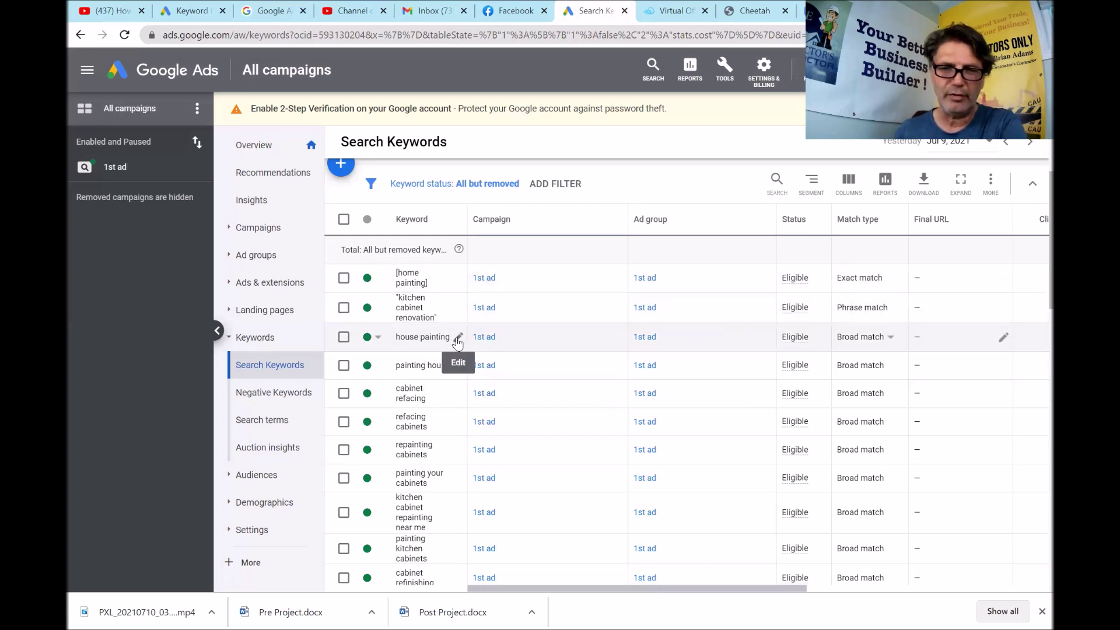
- Set the house painting keyword to Exact match and save it as [house painting]
{"action": "left_click", "coordinate": [457, 339]}
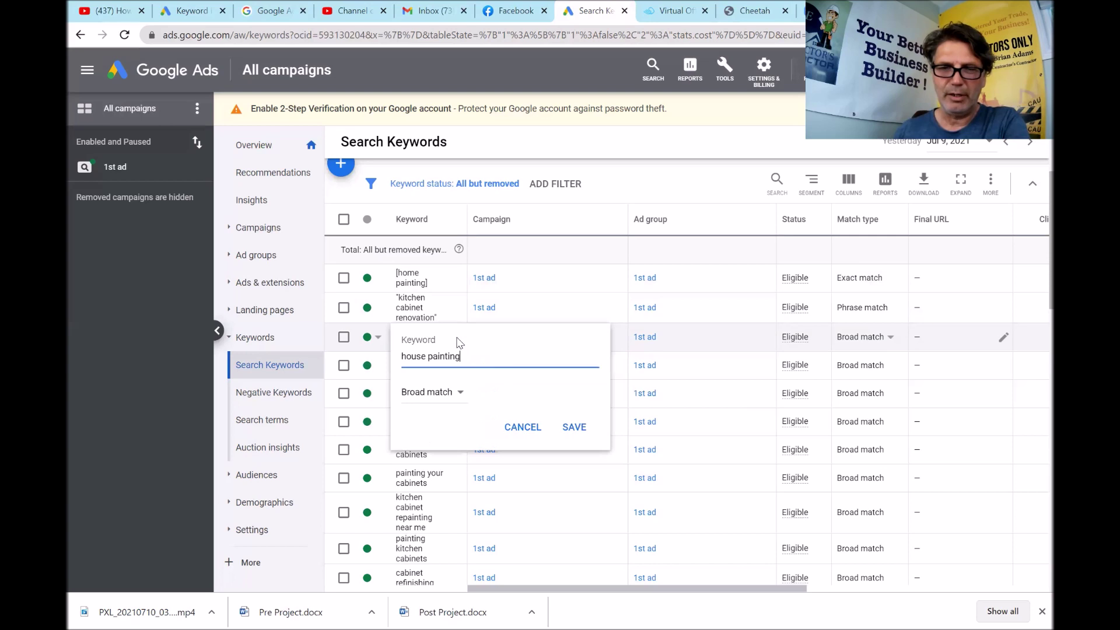
{"action": "left_click", "coordinate": [461, 394]}
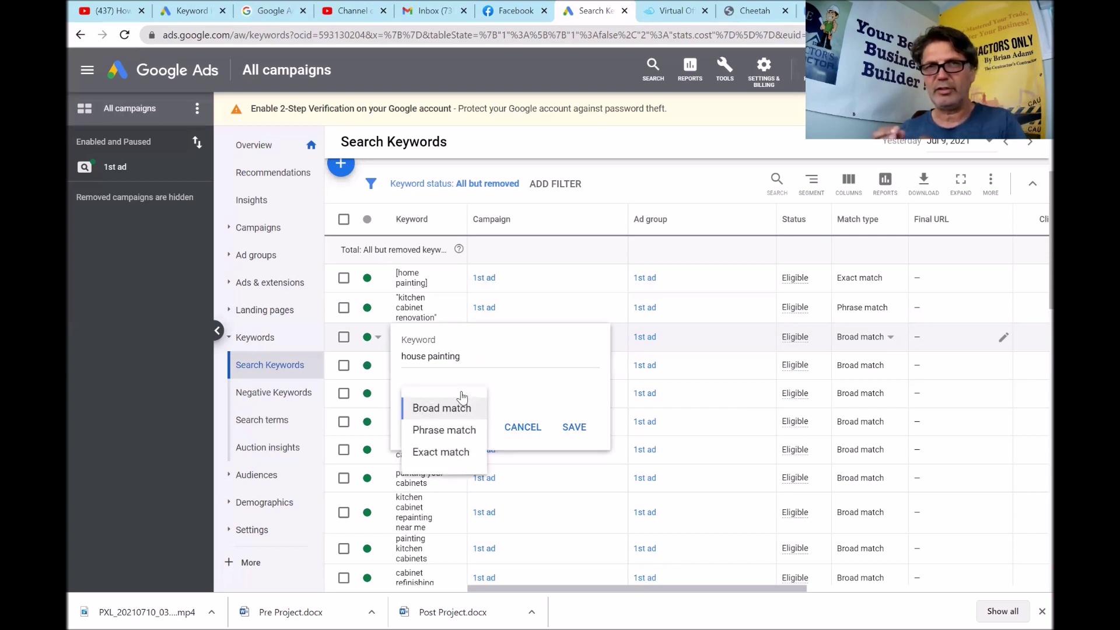
{"action": "left_click", "coordinate": [445, 456]}
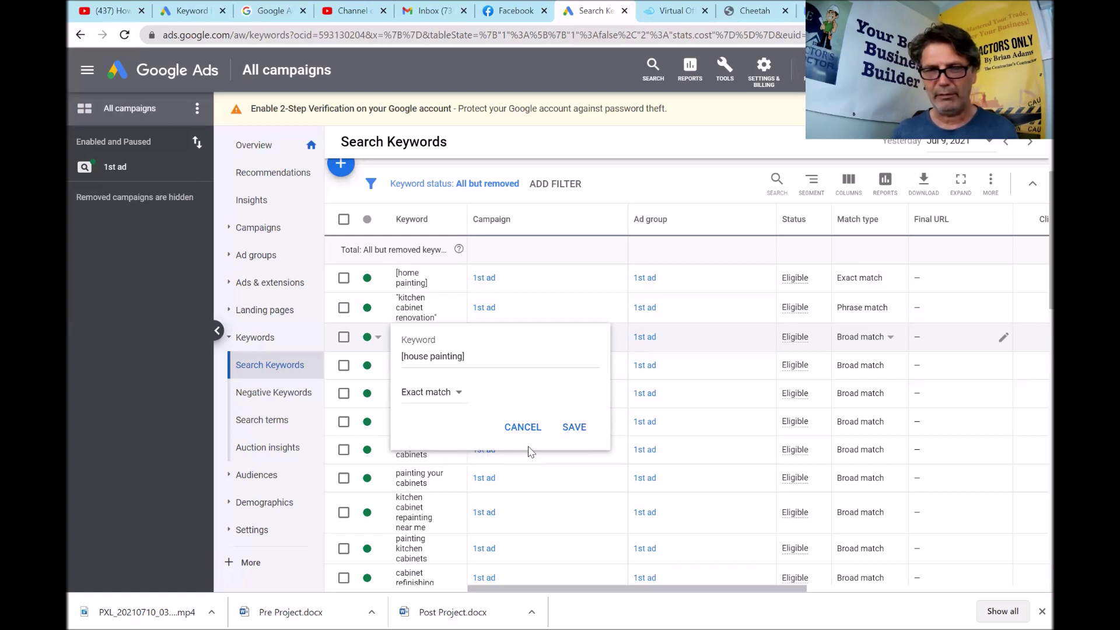
{"action": "left_click", "coordinate": [574, 429]}
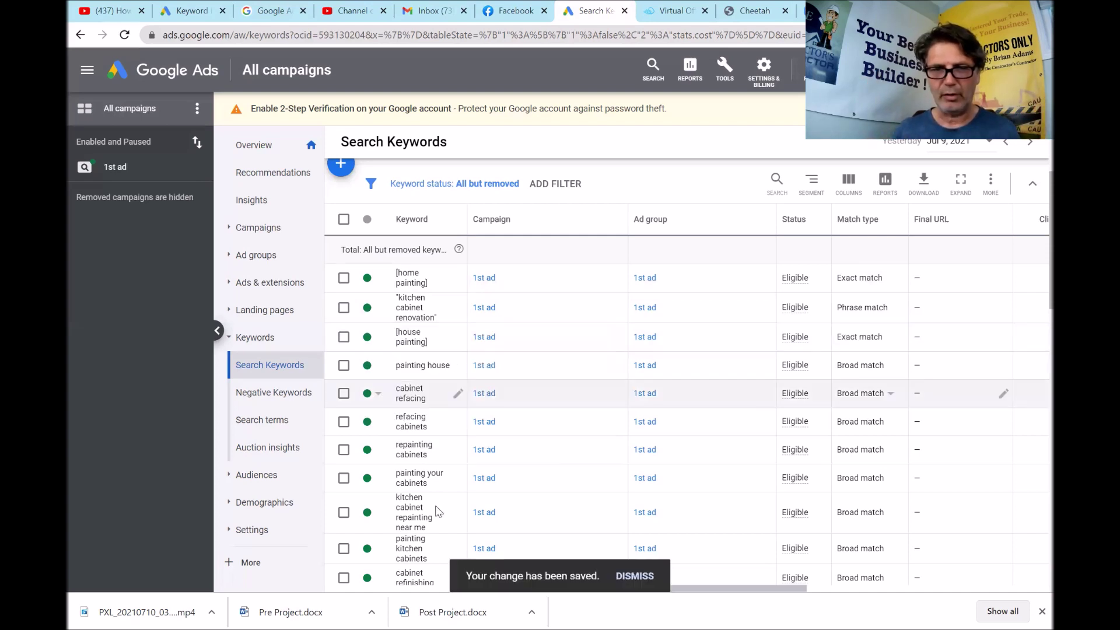
{"action": "scroll", "coordinate": [440, 451], "scroll_direction": "down", "scroll_amount": 1}
{"action": "scroll", "coordinate": [439, 451], "scroll_direction": "down", "scroll_amount": 1}
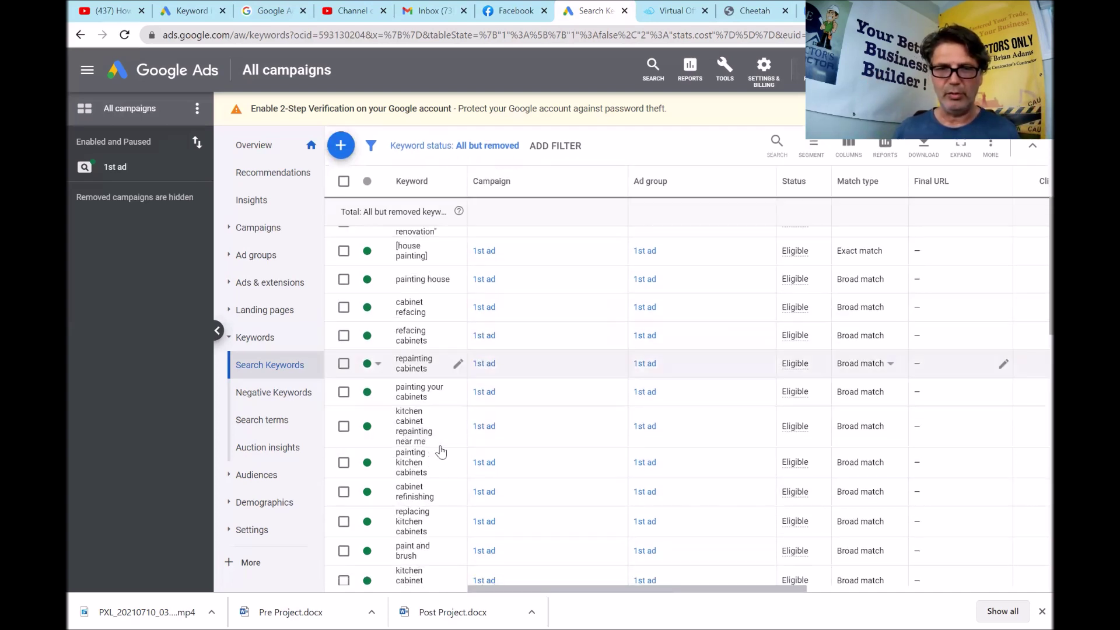
{"action": "scroll", "coordinate": [439, 451], "scroll_direction": "down", "scroll_amount": 1}
{"action": "scroll", "coordinate": [435, 532], "scroll_direction": "down", "scroll_amount": 2}
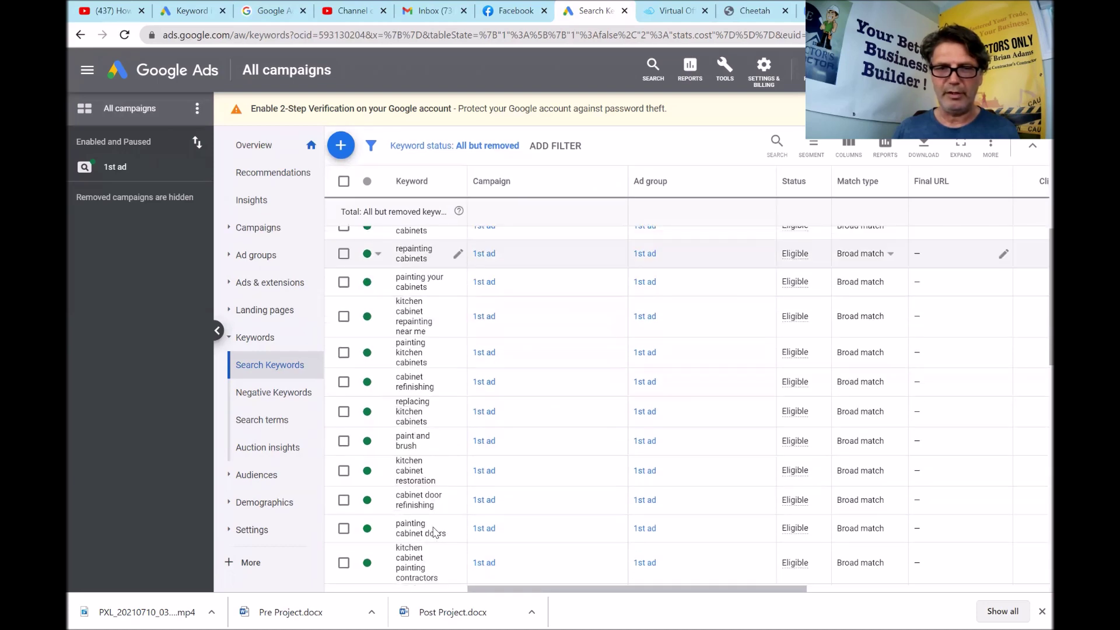
{"action": "scroll", "coordinate": [433, 531], "scroll_direction": "down", "scroll_amount": 1}
{"action": "scroll", "coordinate": [433, 531], "scroll_direction": "down", "scroll_amount": 1}
{"action": "scroll", "coordinate": [425, 552], "scroll_direction": "down", "scroll_amount": 2}
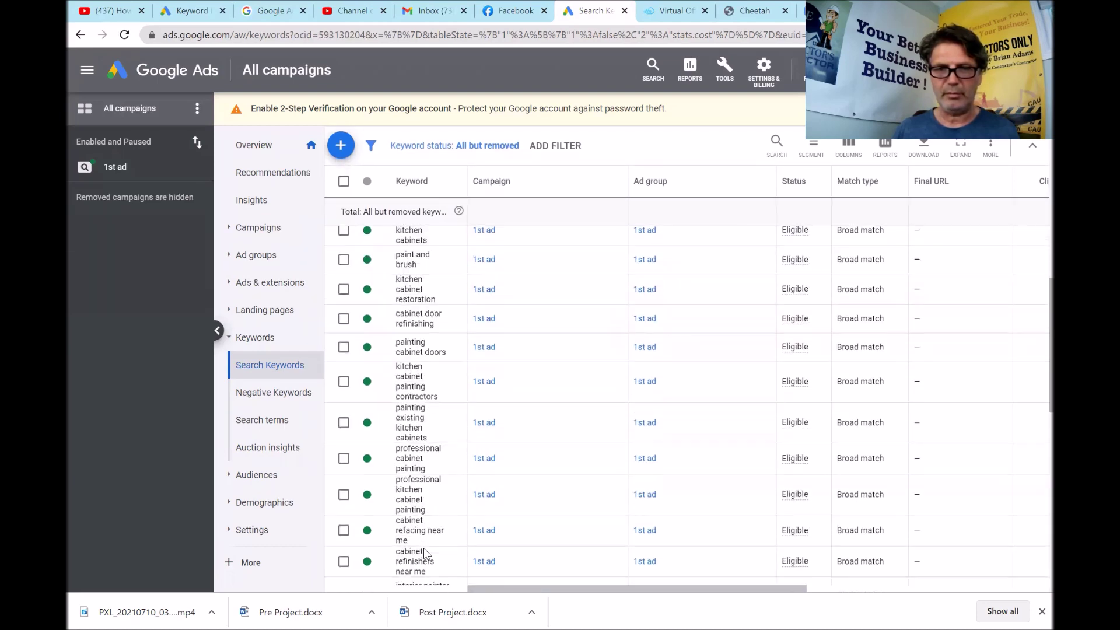
{"action": "scroll", "coordinate": [425, 551], "scroll_direction": "down", "scroll_amount": 1}
{"action": "scroll", "coordinate": [424, 550], "scroll_direction": "down", "scroll_amount": 1}
{"action": "scroll", "coordinate": [424, 548], "scroll_direction": "down", "scroll_amount": 1}
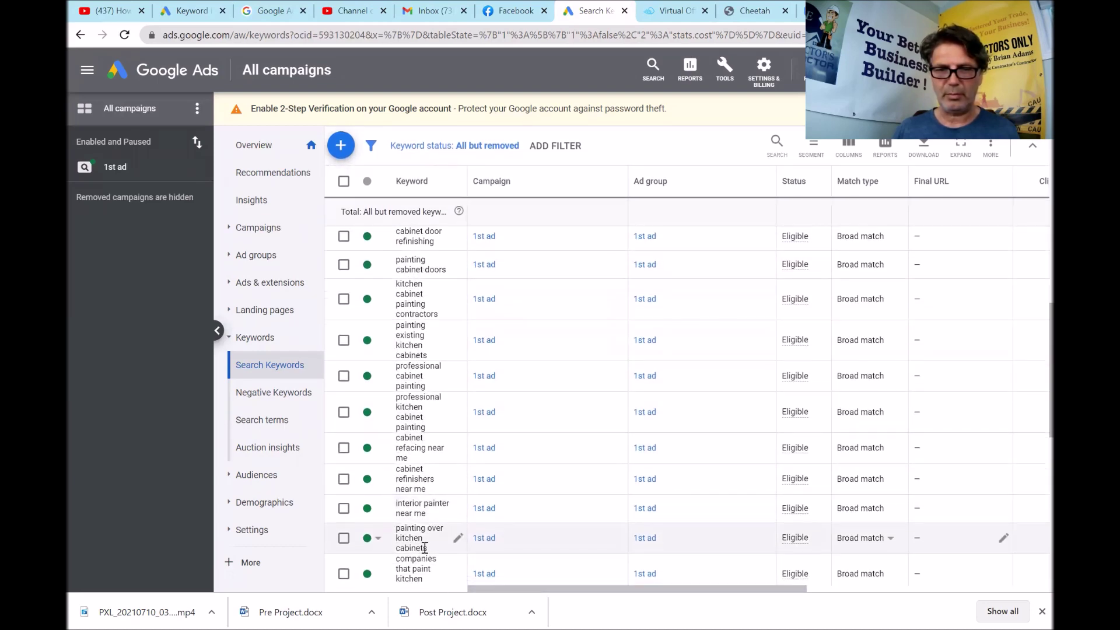
{"action": "scroll", "coordinate": [424, 548], "scroll_direction": "down", "scroll_amount": 1}
{"action": "scroll", "coordinate": [425, 548], "scroll_direction": "down", "scroll_amount": 1}
{"action": "scroll", "coordinate": [425, 547], "scroll_direction": "down", "scroll_amount": 1}
{"action": "scroll", "coordinate": [424, 551], "scroll_direction": "down", "scroll_amount": 1}
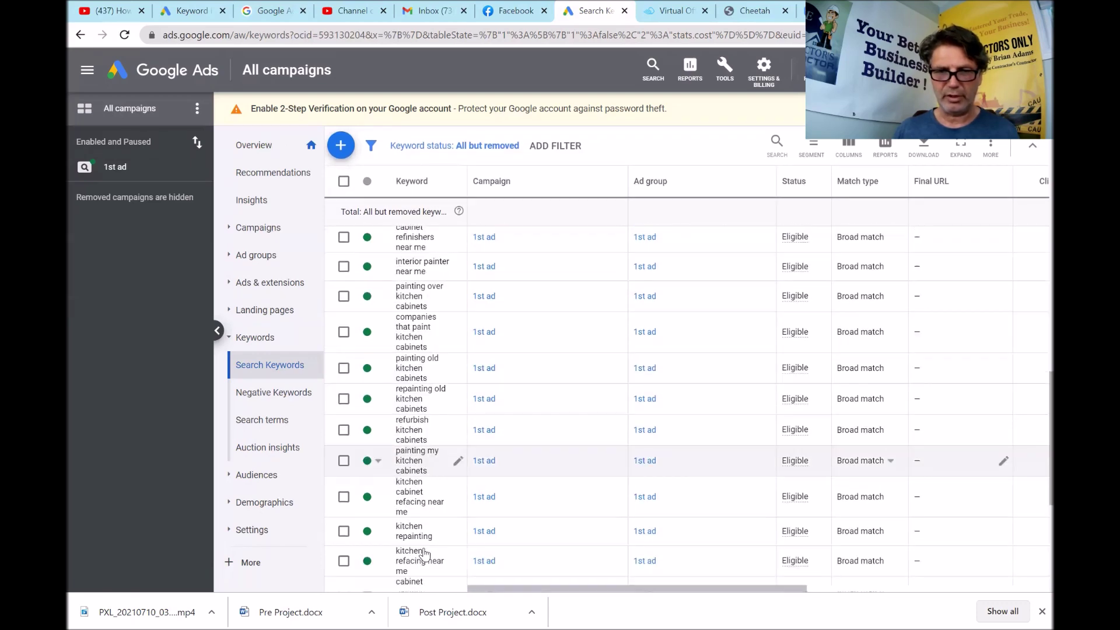
{"action": "scroll", "coordinate": [424, 553], "scroll_direction": "down", "scroll_amount": 1}
{"action": "scroll", "coordinate": [424, 548], "scroll_direction": "down", "scroll_amount": 1}
{"action": "scroll", "coordinate": [424, 548], "scroll_direction": "down", "scroll_amount": 1}
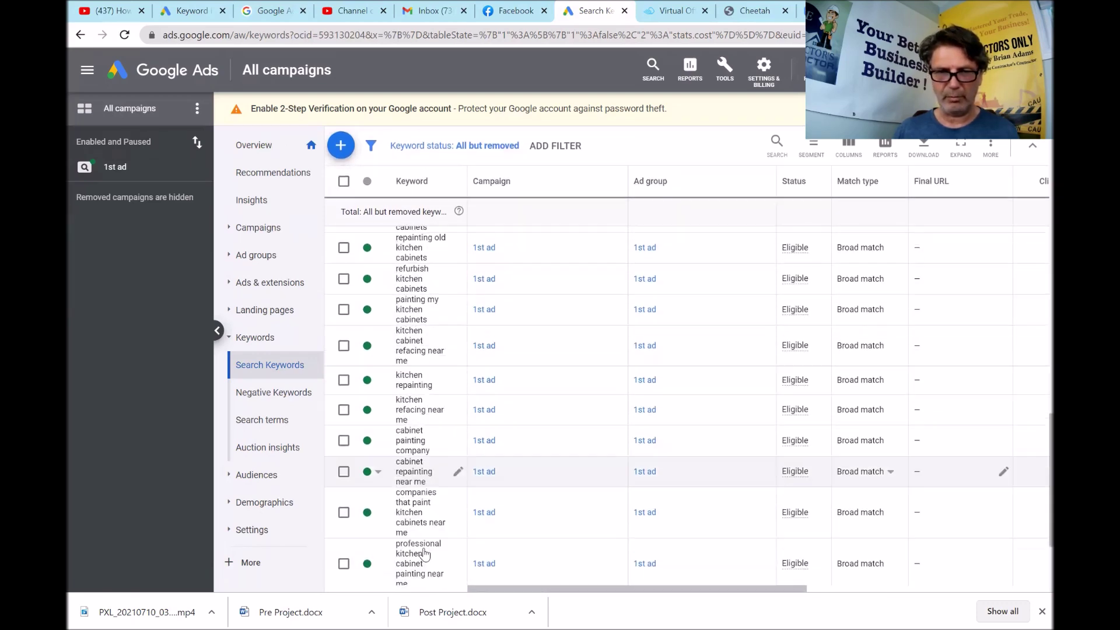
{"action": "scroll", "coordinate": [425, 547], "scroll_direction": "down", "scroll_amount": 1}
{"action": "scroll", "coordinate": [425, 548], "scroll_direction": "down", "scroll_amount": 1}
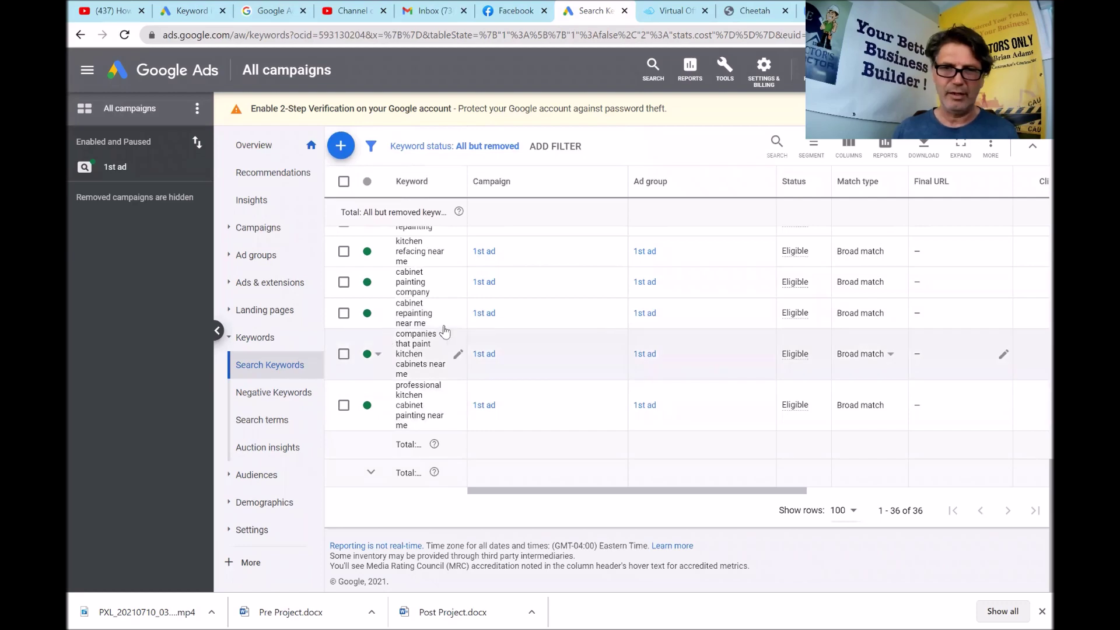
{"action": "scroll", "coordinate": [464, 330], "scroll_direction": "up", "scroll_amount": 2}
{"action": "scroll", "coordinate": [418, 316], "scroll_direction": "up", "scroll_amount": 2}
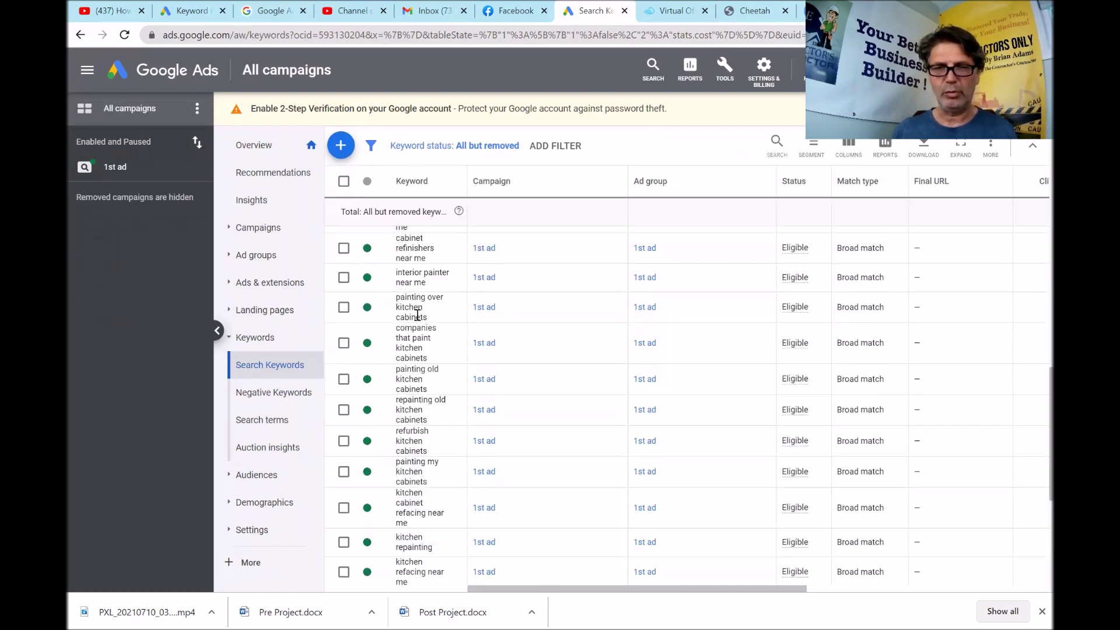
{"action": "scroll", "coordinate": [416, 315], "scroll_direction": "up", "scroll_amount": 3}
{"action": "scroll", "coordinate": [417, 320], "scroll_direction": "up", "scroll_amount": 5}
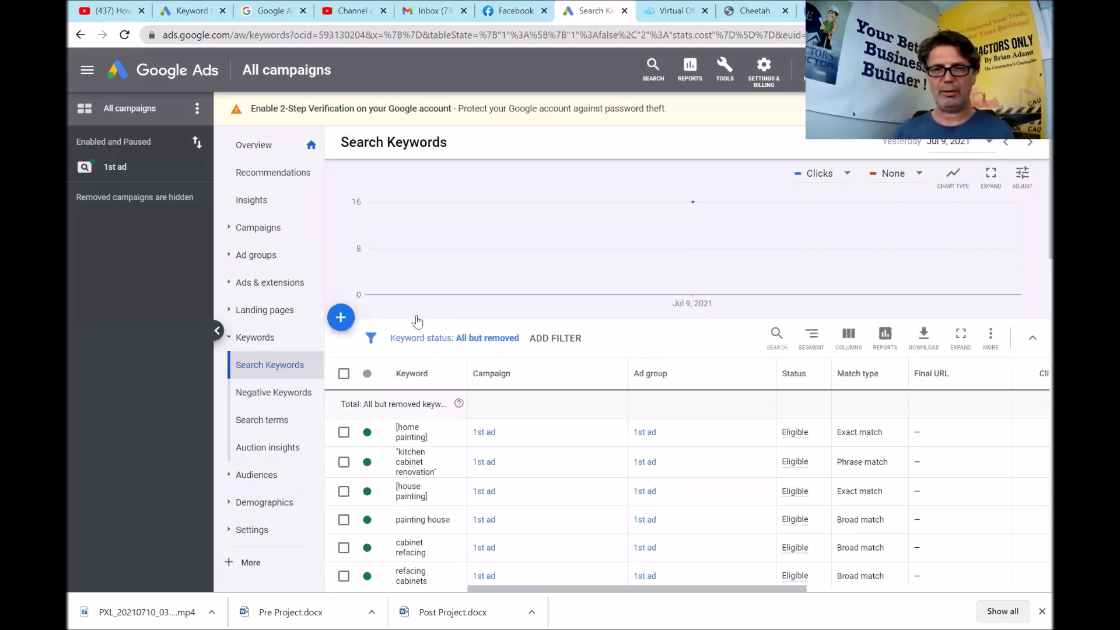
{"action": "scroll", "coordinate": [417, 321], "scroll_direction": "down", "scroll_amount": 3}
{"action": "scroll", "coordinate": [418, 322], "scroll_direction": "down", "scroll_amount": 1}
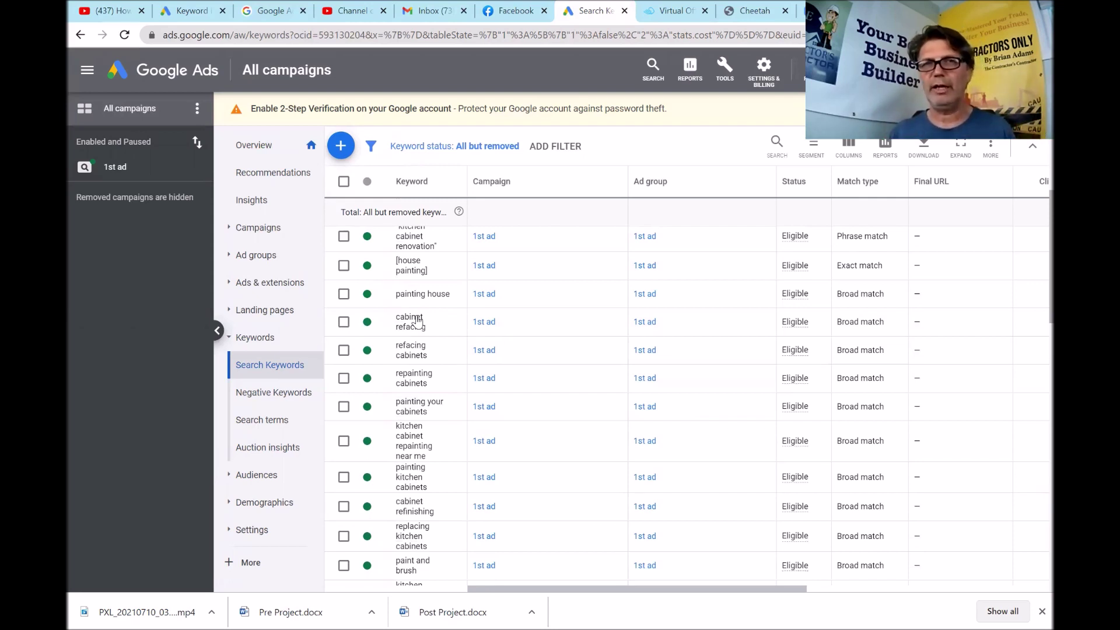
{"action": "mouse_move", "coordinate": [422, 519]}
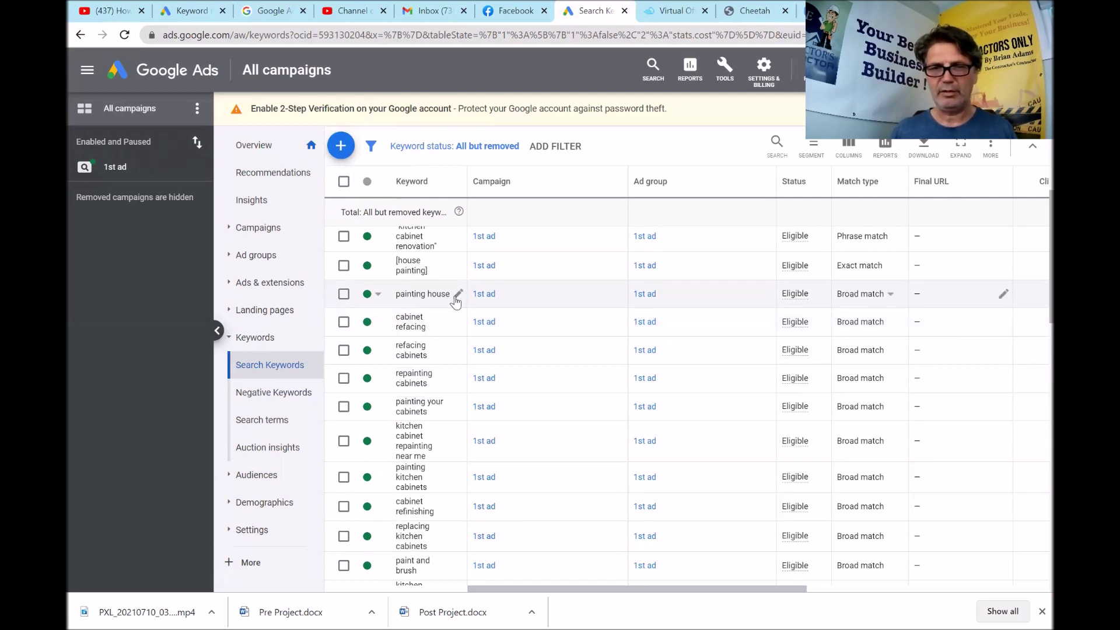
{"action": "left_click", "coordinate": [457, 294]}
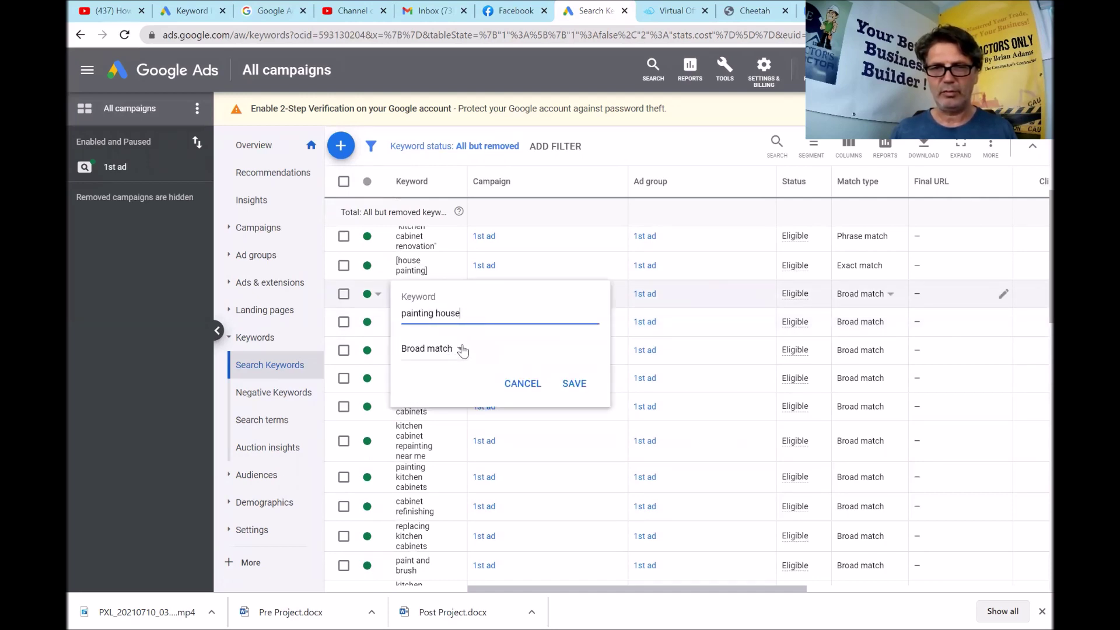
- Set the painting house keyword to Phrase match and save it
{"action": "left_click", "coordinate": [463, 351]}
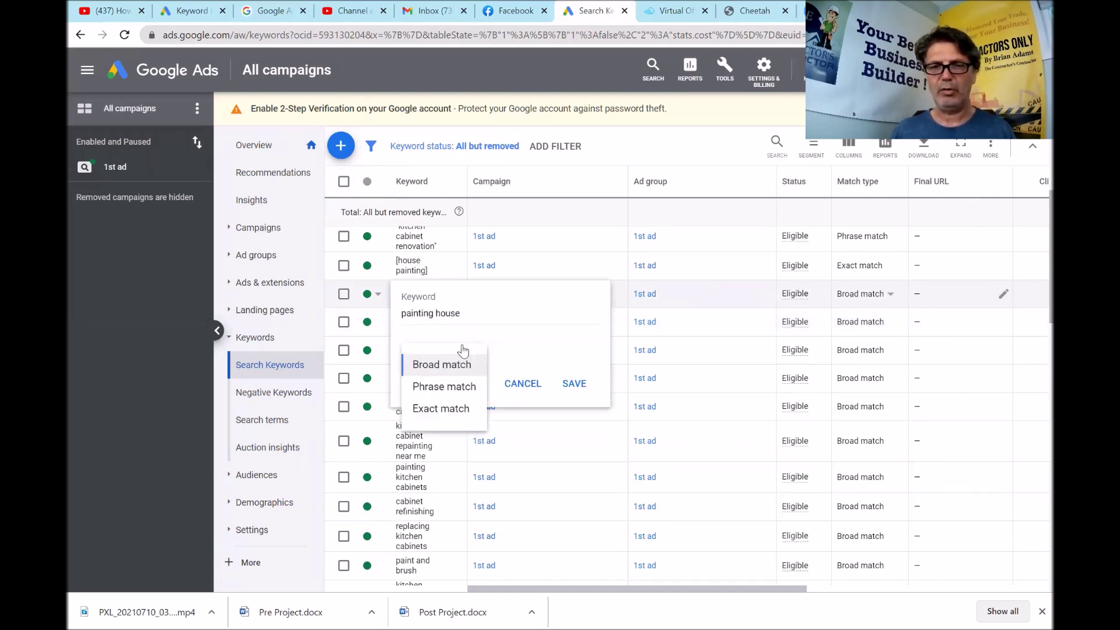
{"action": "left_click", "coordinate": [461, 387]}
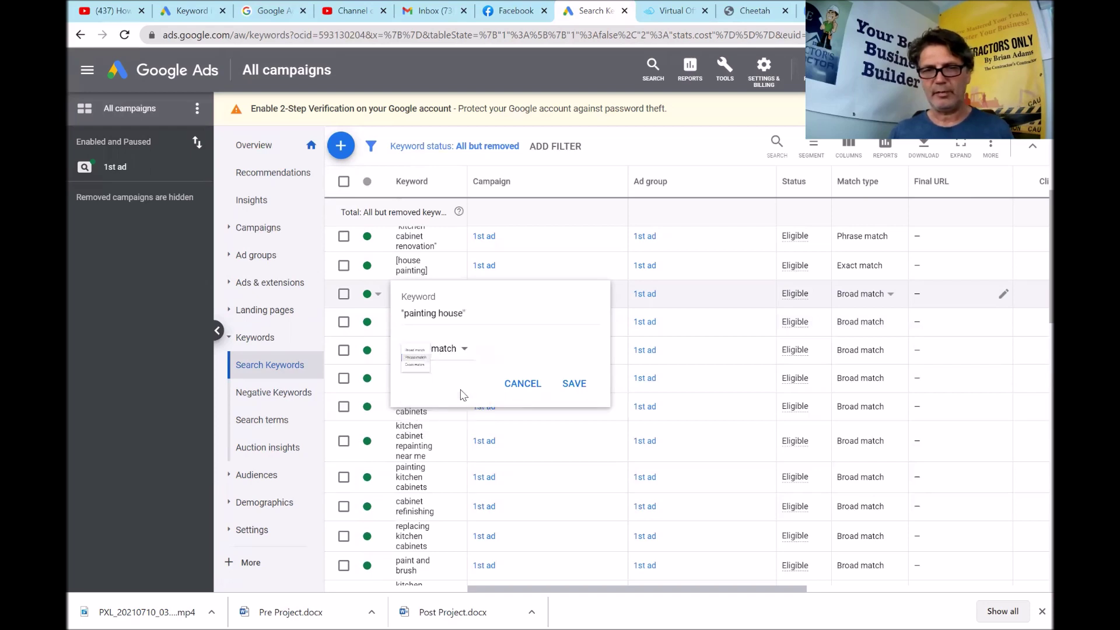
{"action": "left_click", "coordinate": [575, 384]}
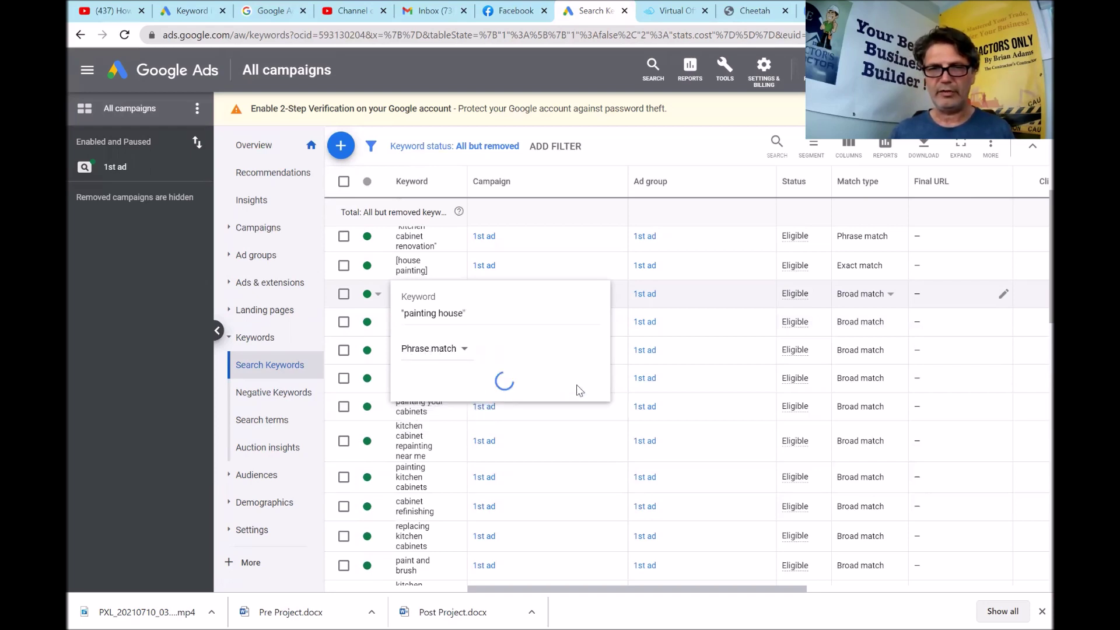